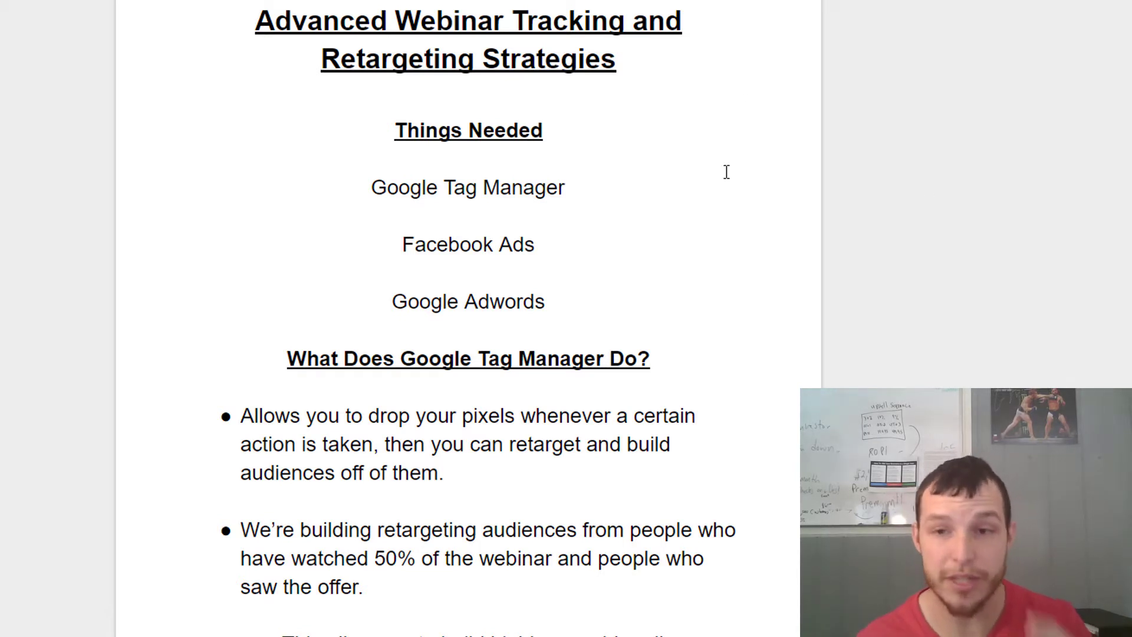
Read through the webinar tracking and retargeting notes, from the things needed to what Google Tag Manager does
scroll(705, 139, "down", 2)
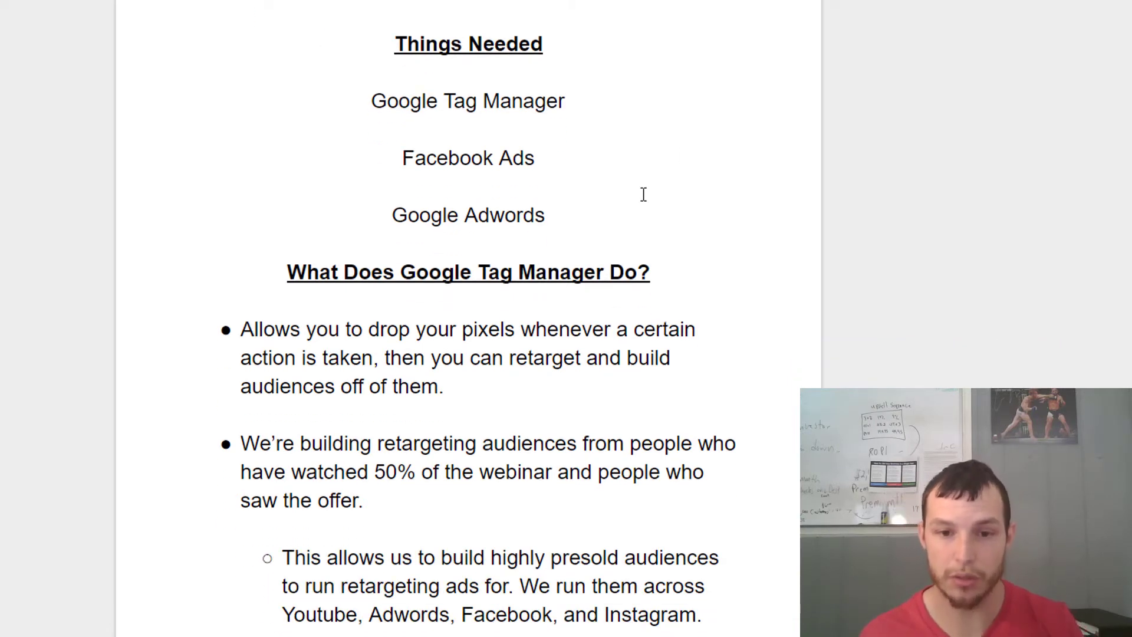
scroll(781, 165, "down", 4)
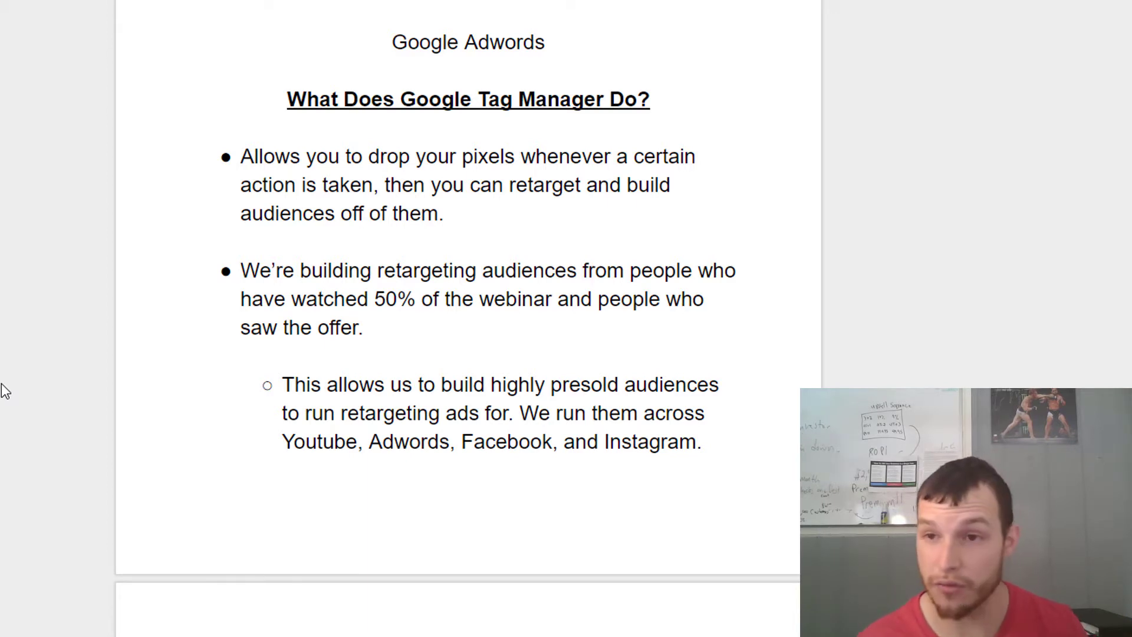
scroll(4, 391, "down", 2)
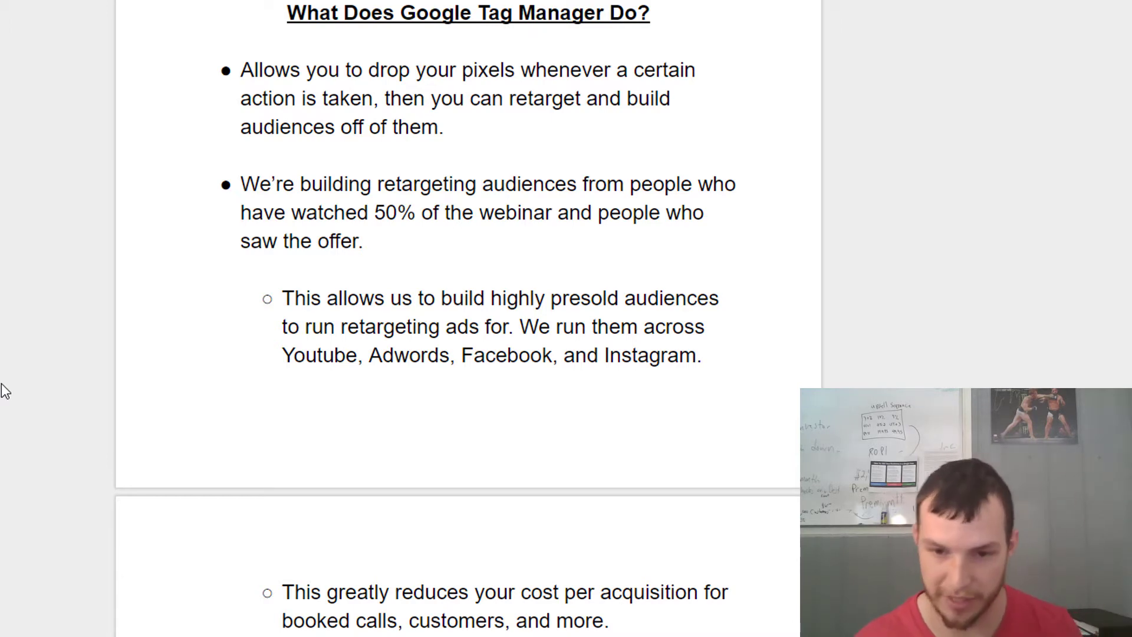
scroll(4, 391, "down", 8)
scroll(5, 391, "up", 2)
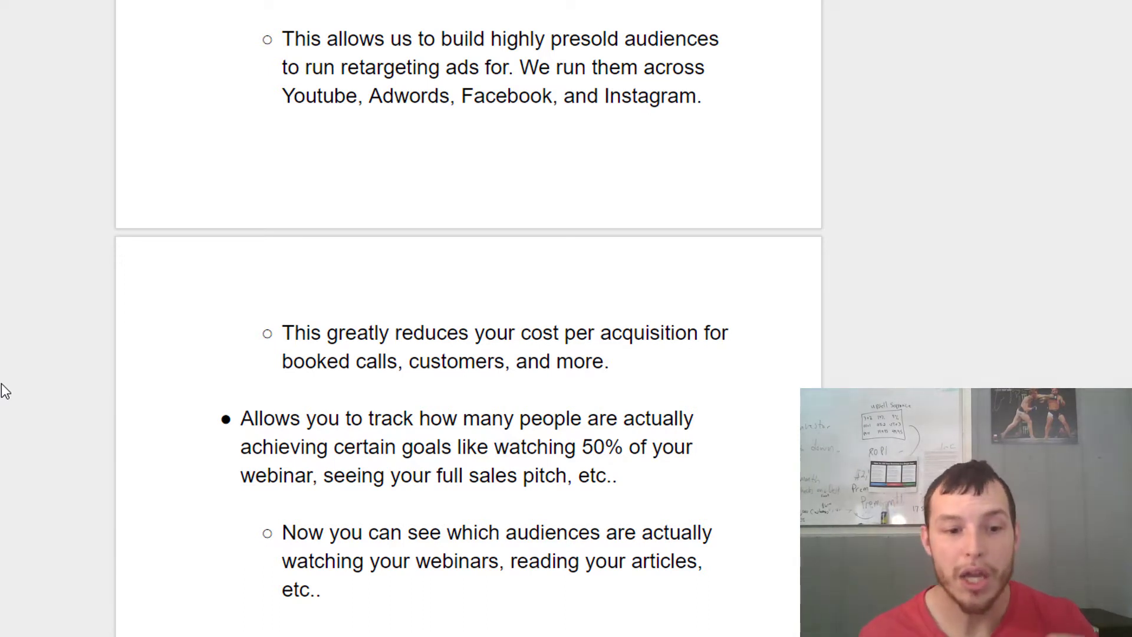
scroll(5, 391, "down", 2)
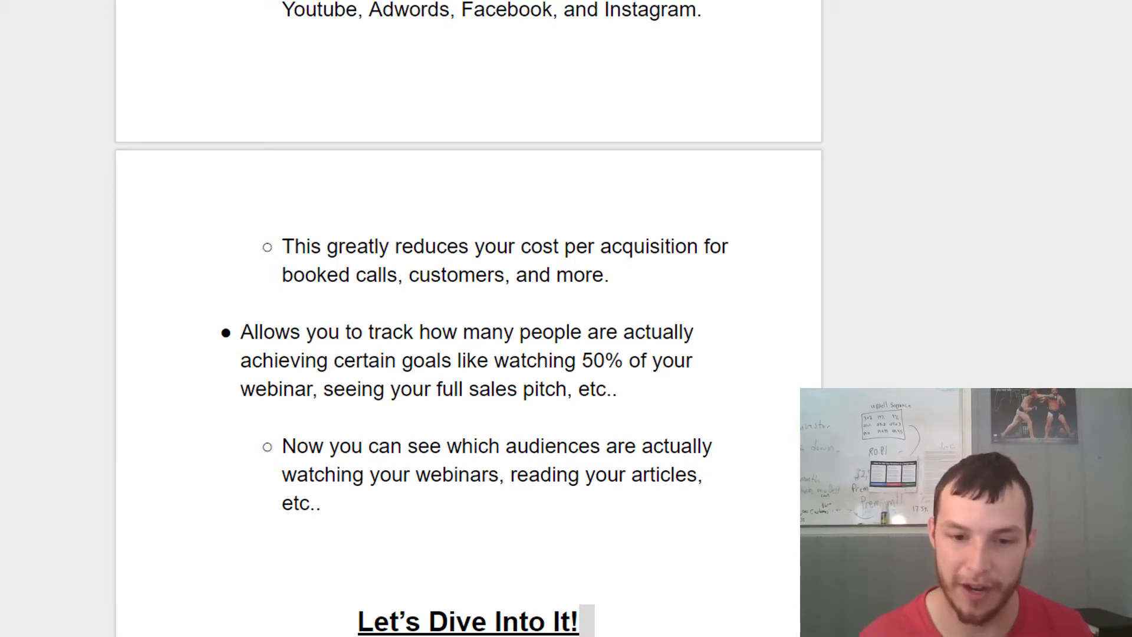
scroll(5, 390, "down", 2)
scroll(469, 318, "up", 2)
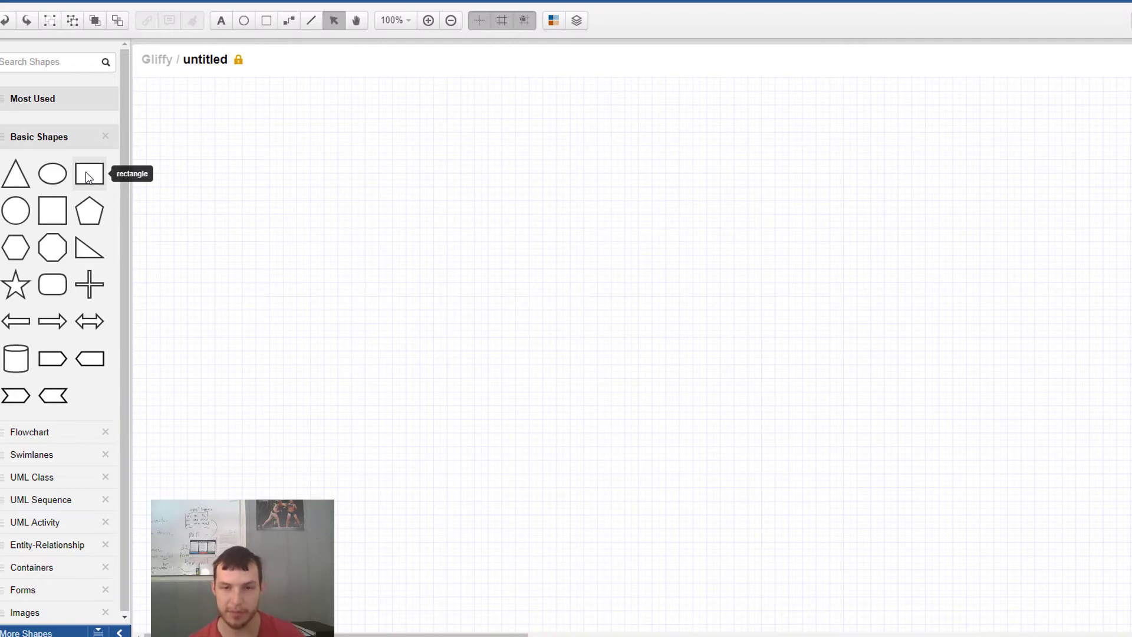
In the untitled Gliffy diagram, place a rectangle near the canvas's left side and enlarge it to roughly twice its size
left_click_drag(86, 172, 276, 232)
left_click(273, 271)
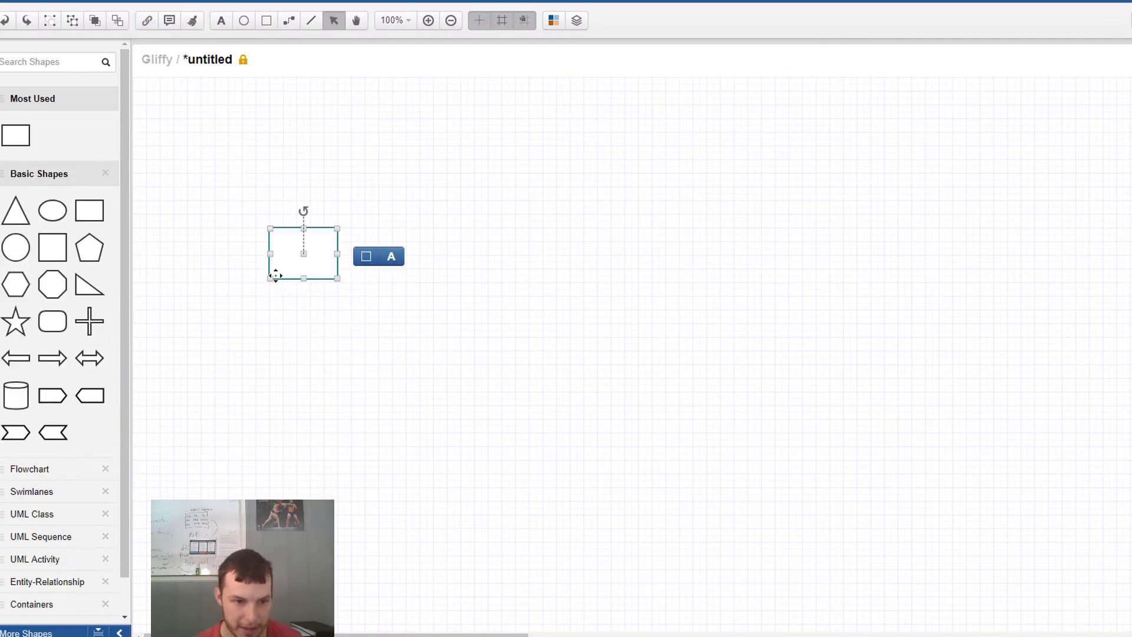
left_click_drag(268, 279, 208, 344)
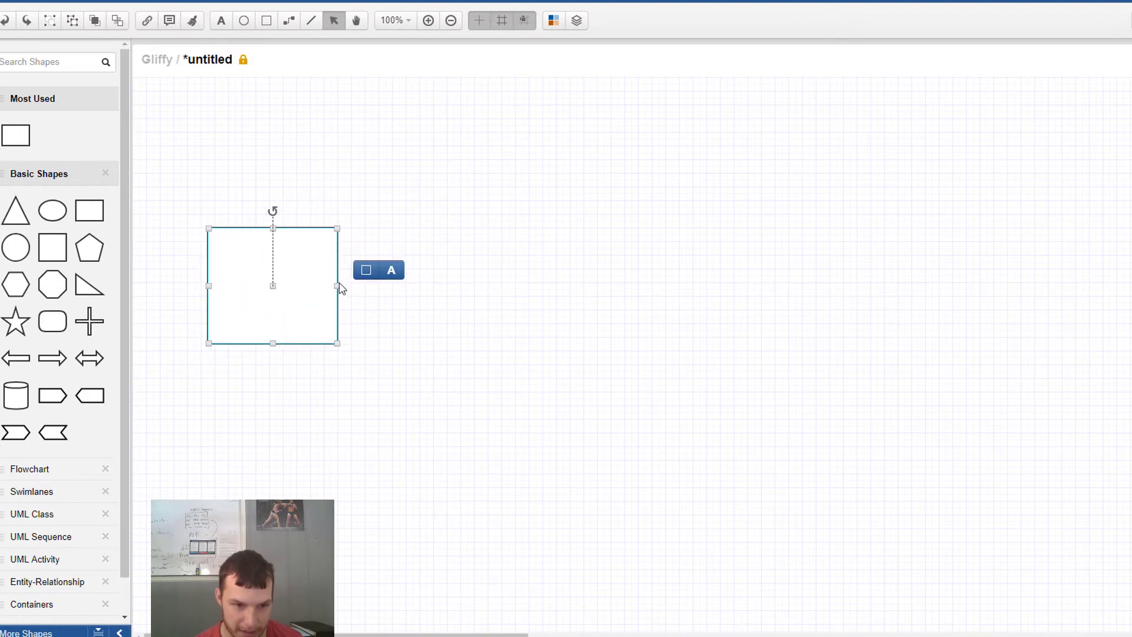
left_click_drag(340, 288, 358, 288)
Label the rectangle "Traffic - Adwords, Facebook, Instagram, Snap, Email"
double_click(289, 280)
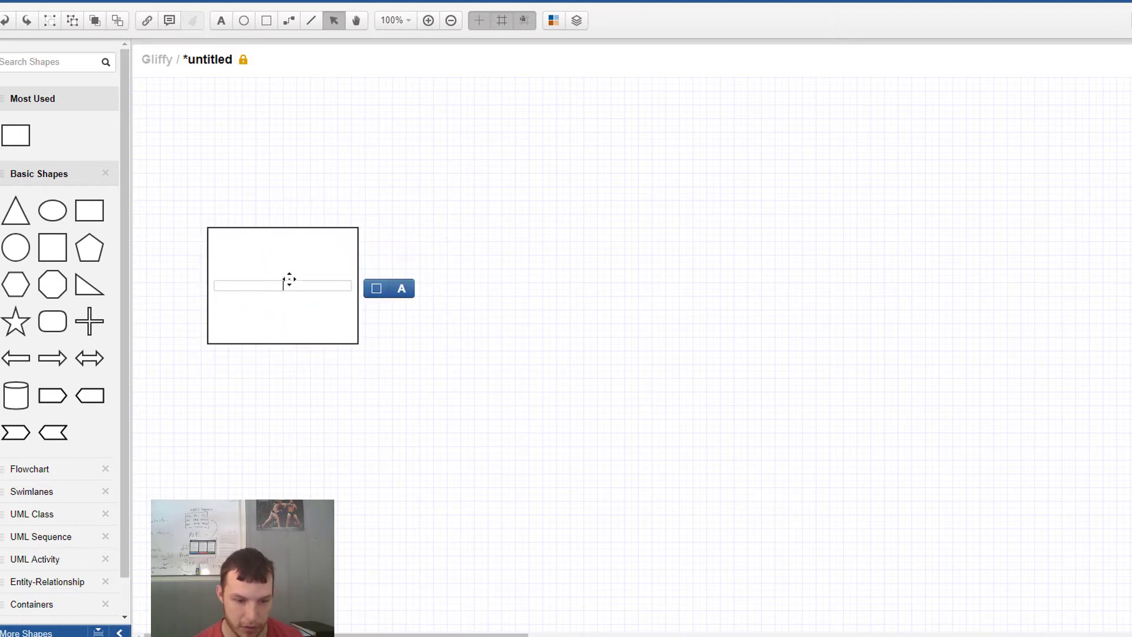
type("Traffic")
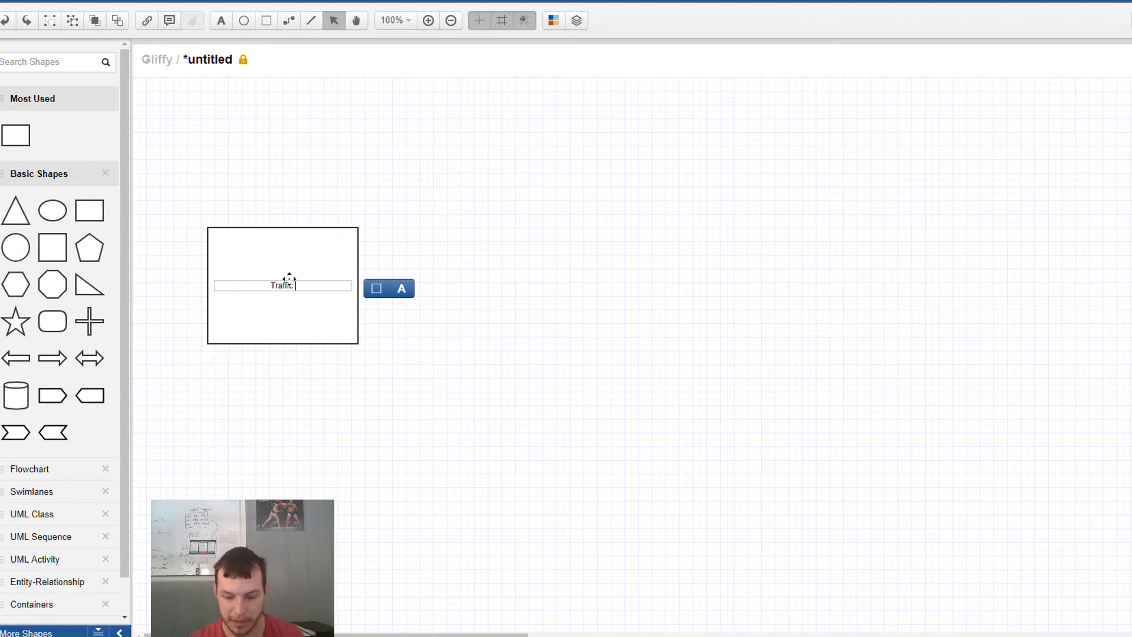
type(" - Adwords, ")
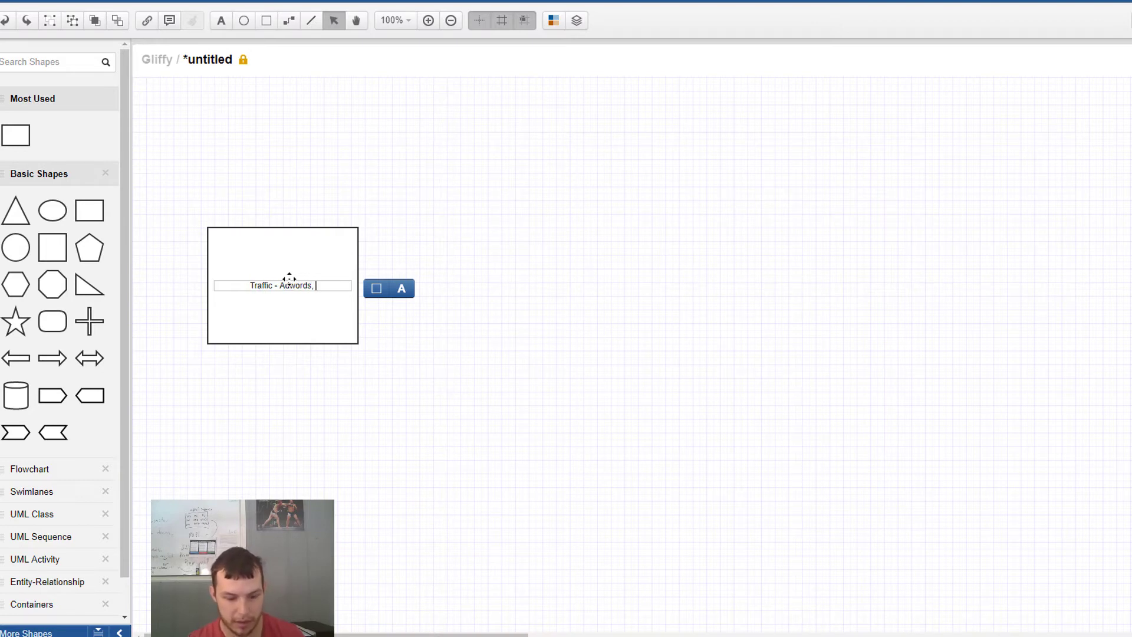
type("Facebook, ")
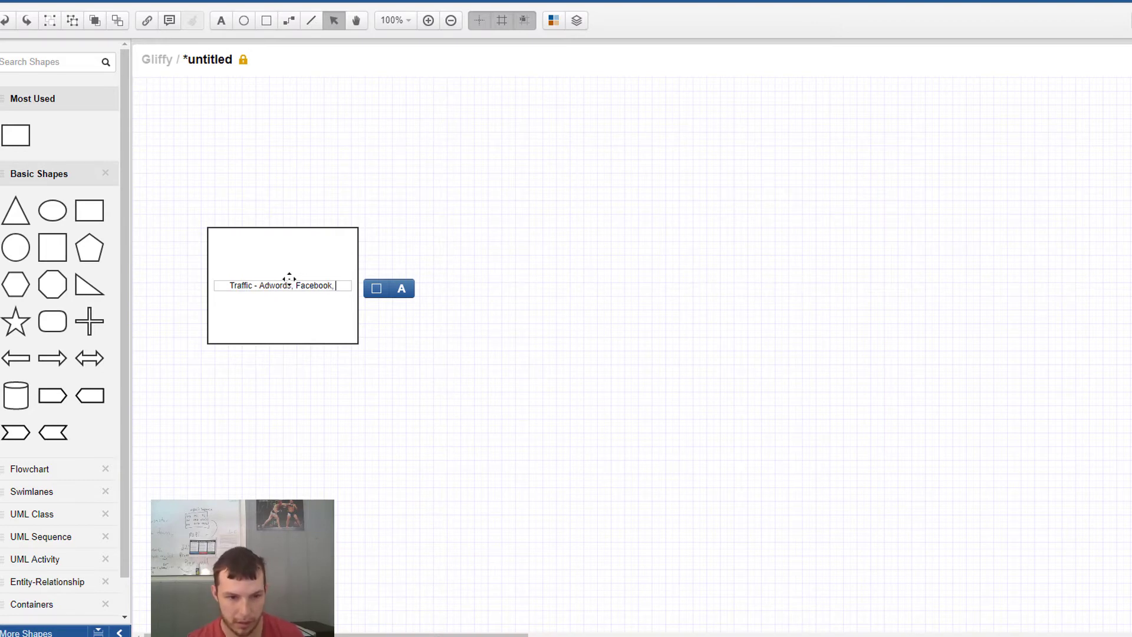
type("Instagram")
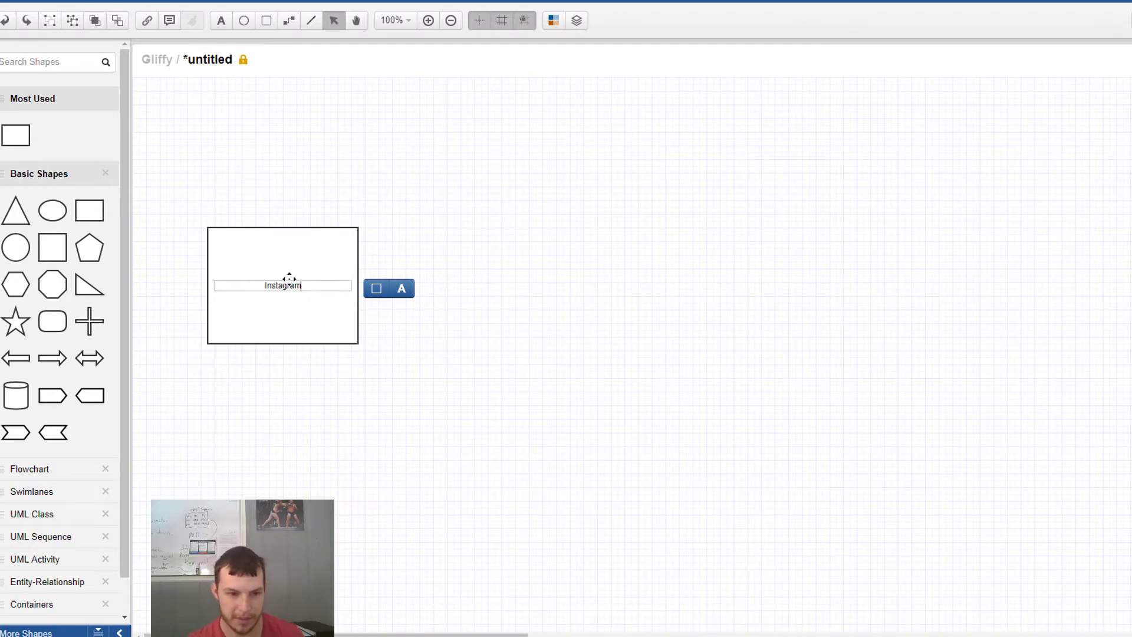
type(", Snap")
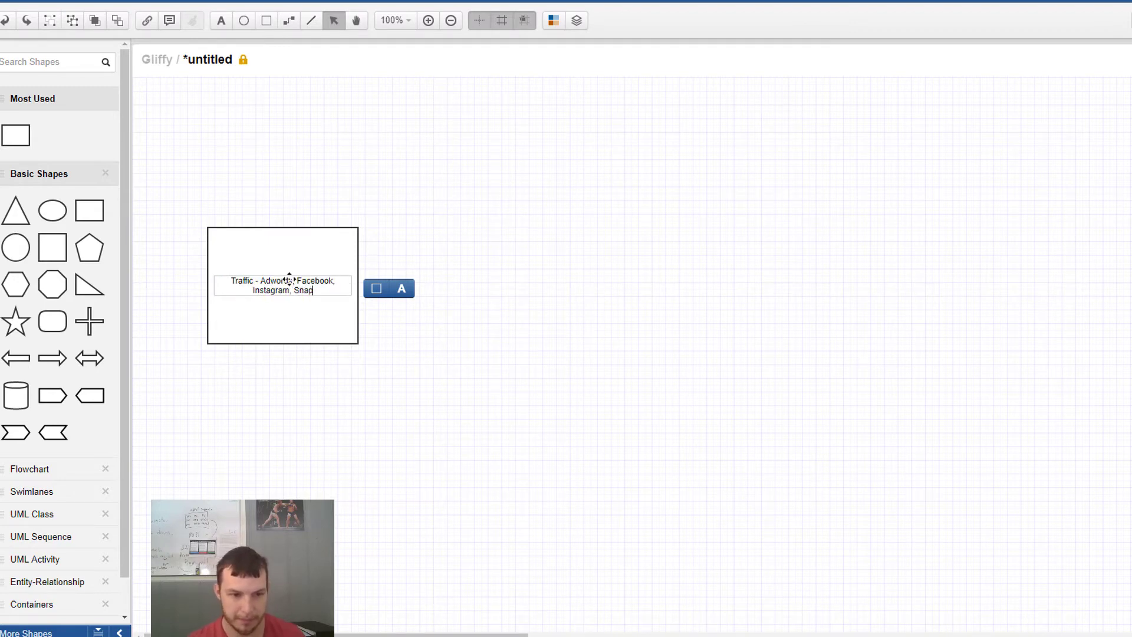
type(", Email")
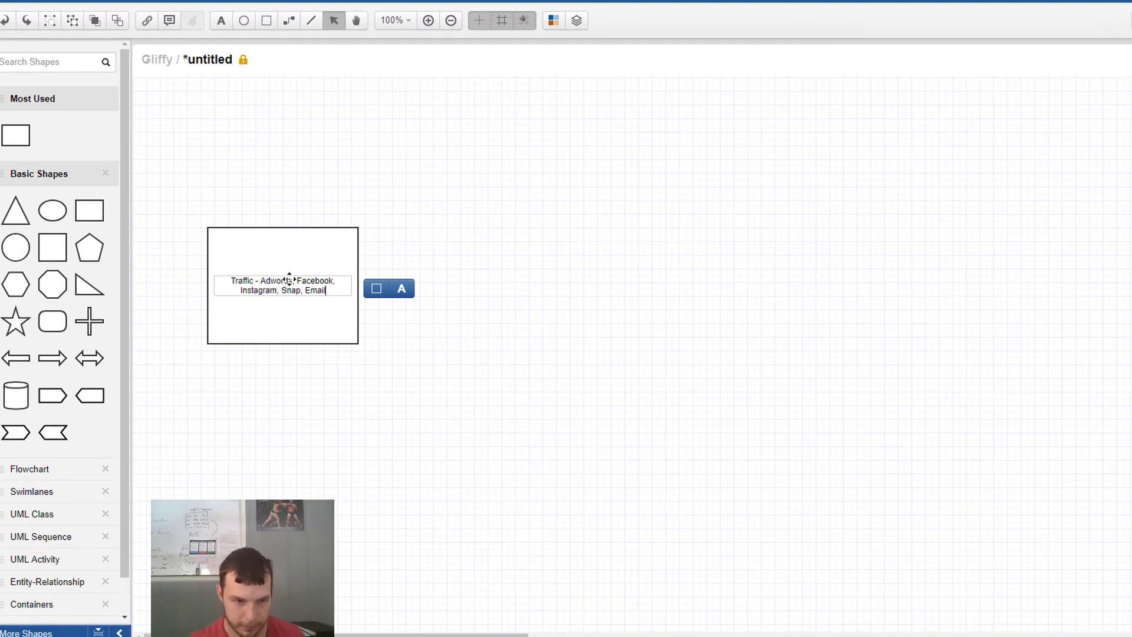
Increase the font size of the entire Traffic label so it fills three lines in the rectangle
double_click(289, 280)
key("ctrl+a")
left_click(409, 289)
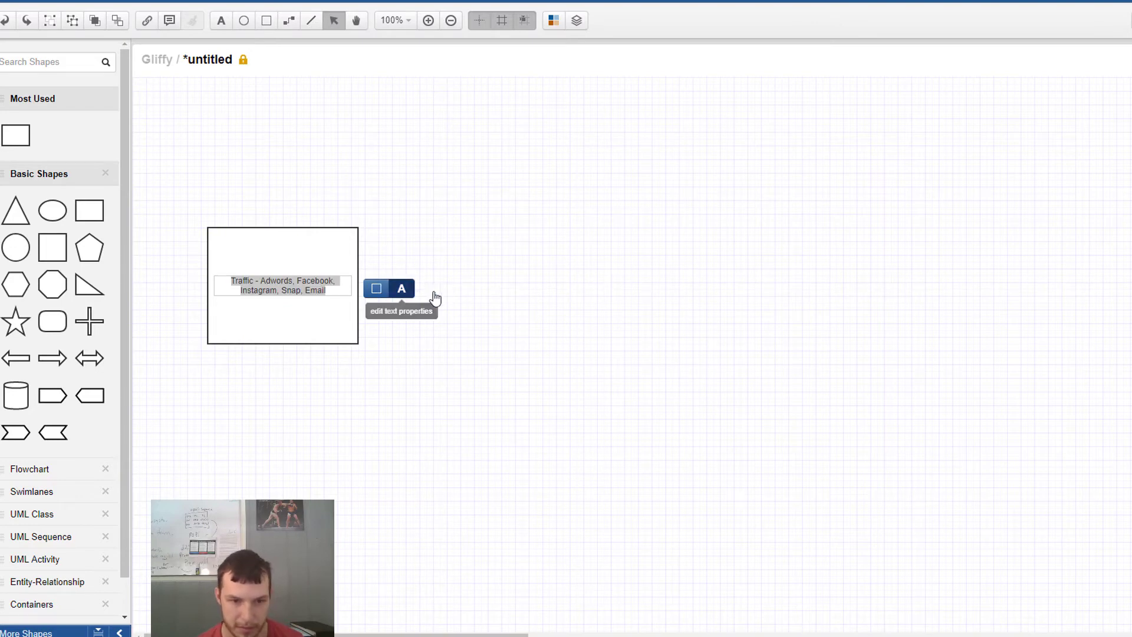
left_click(485, 297)
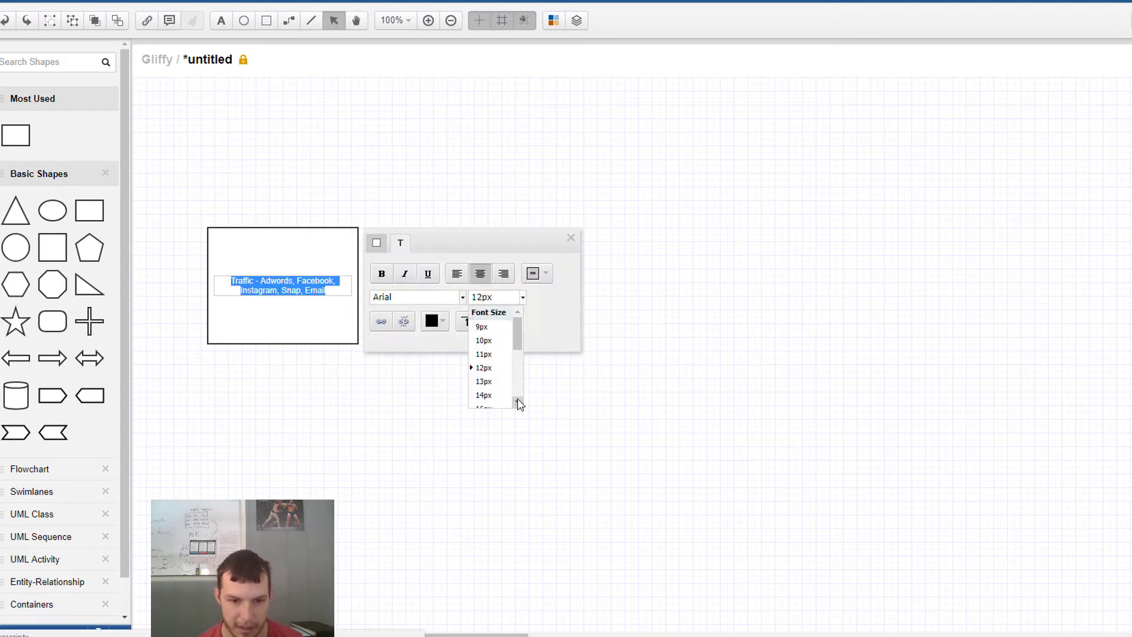
left_click(518, 403)
left_click(483, 383)
left_click(386, 405)
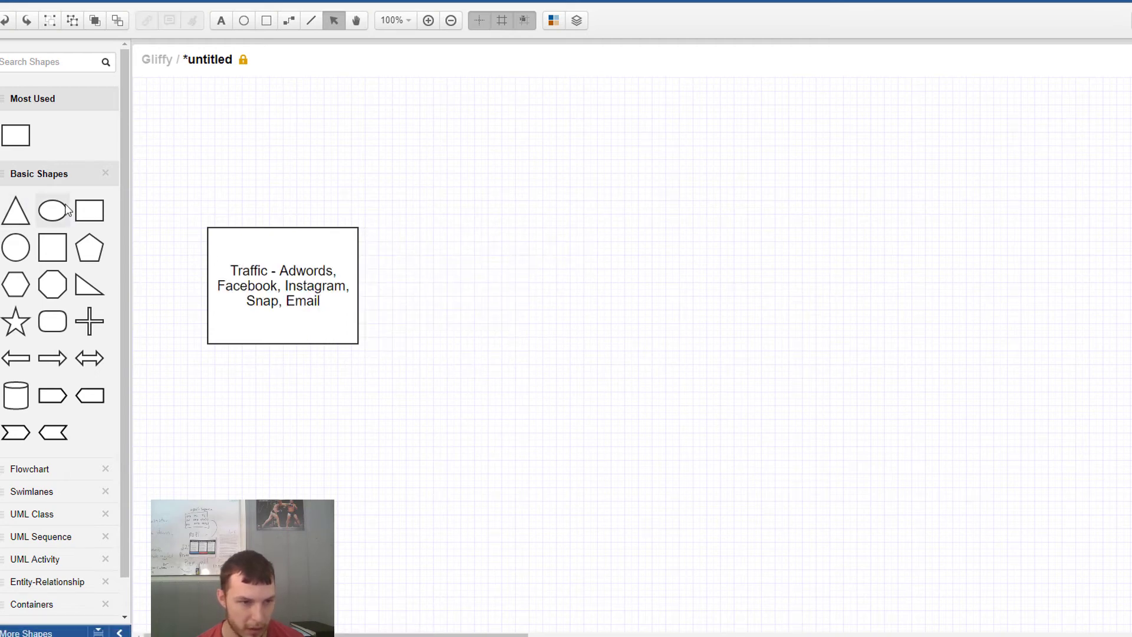
Add a large, wide rectangle to the right of the Traffic box and place a right-pointing arrow between the two
left_click_drag(89, 211, 877, 142)
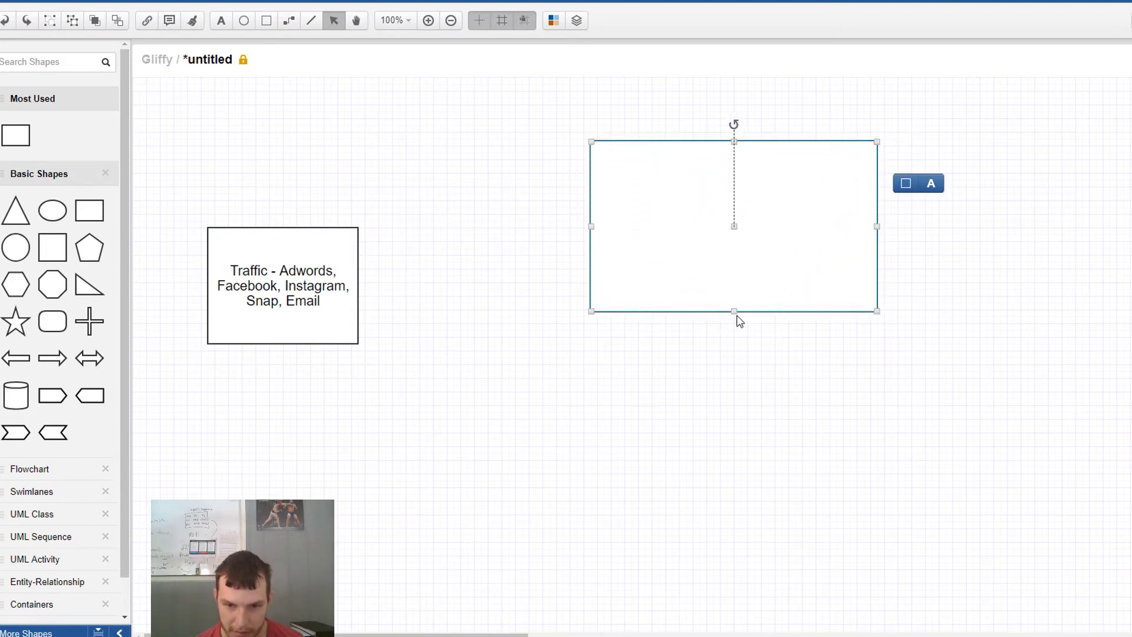
left_click_drag(734, 312, 734, 441)
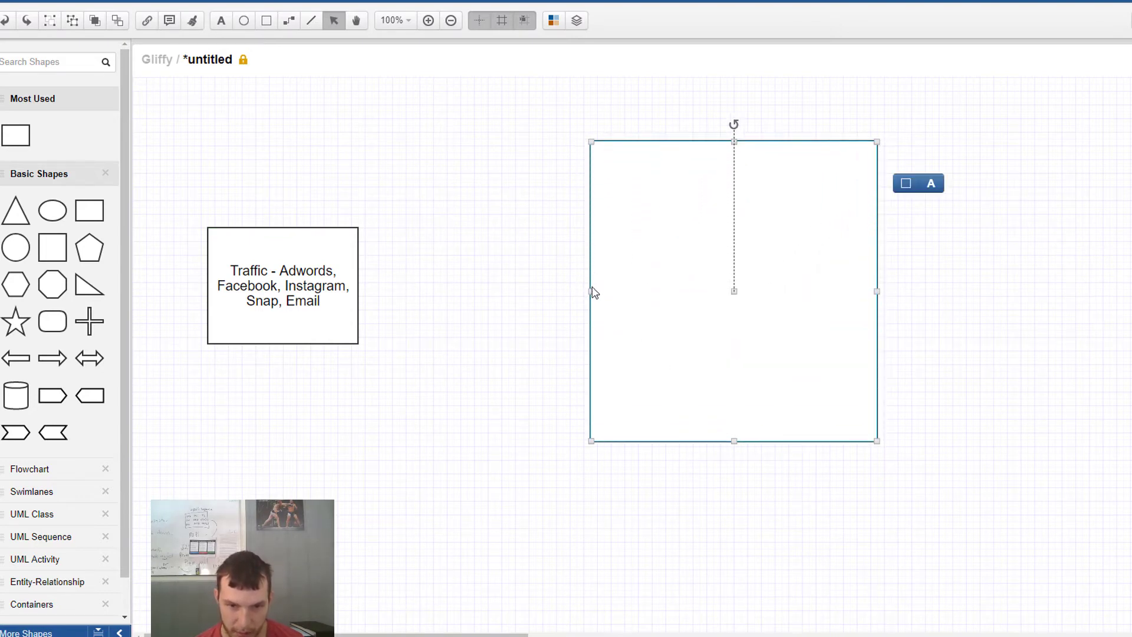
left_click_drag(592, 292, 482, 291)
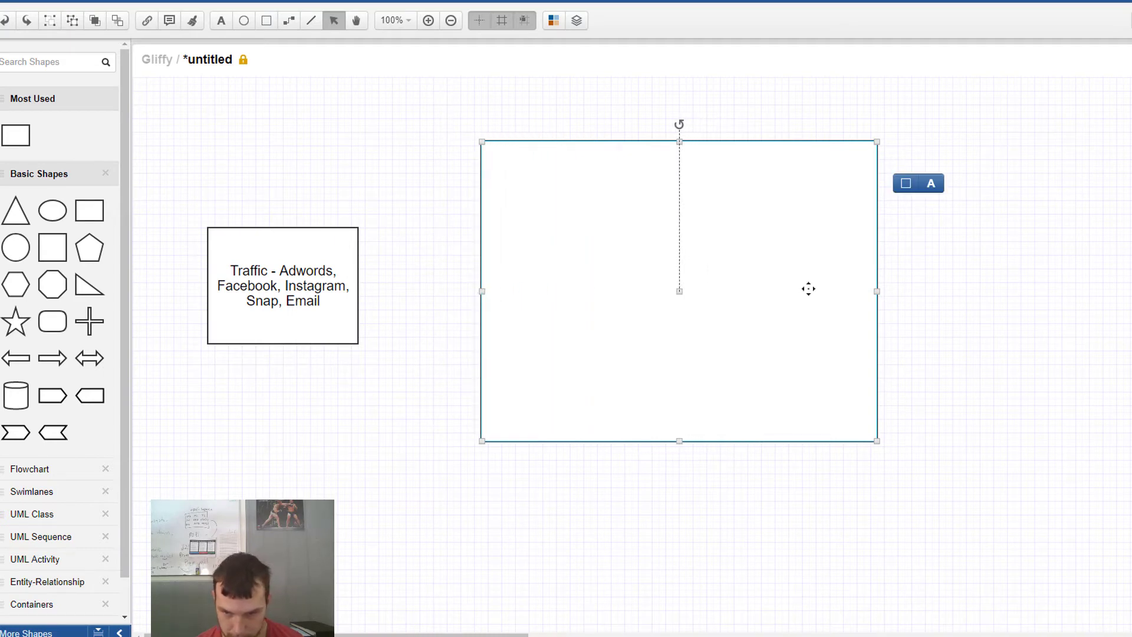
left_click_drag(878, 291, 1048, 291)
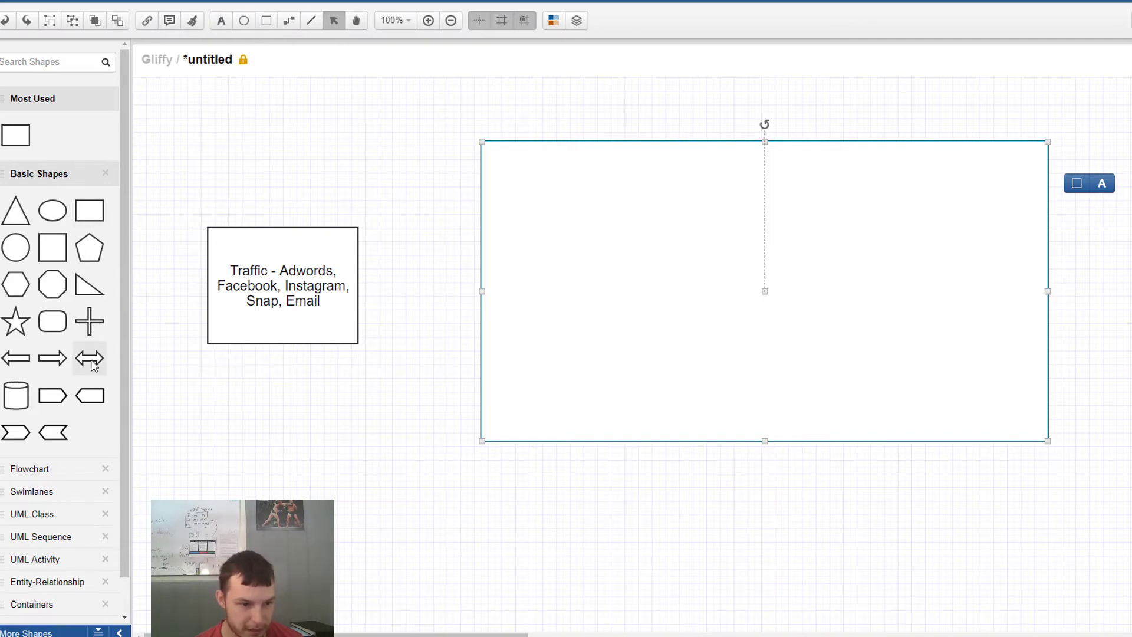
left_click_drag(52, 358, 383, 273)
Label the large rectangle "Webinar/Sales Video" in an enlarged font
double_click(774, 308)
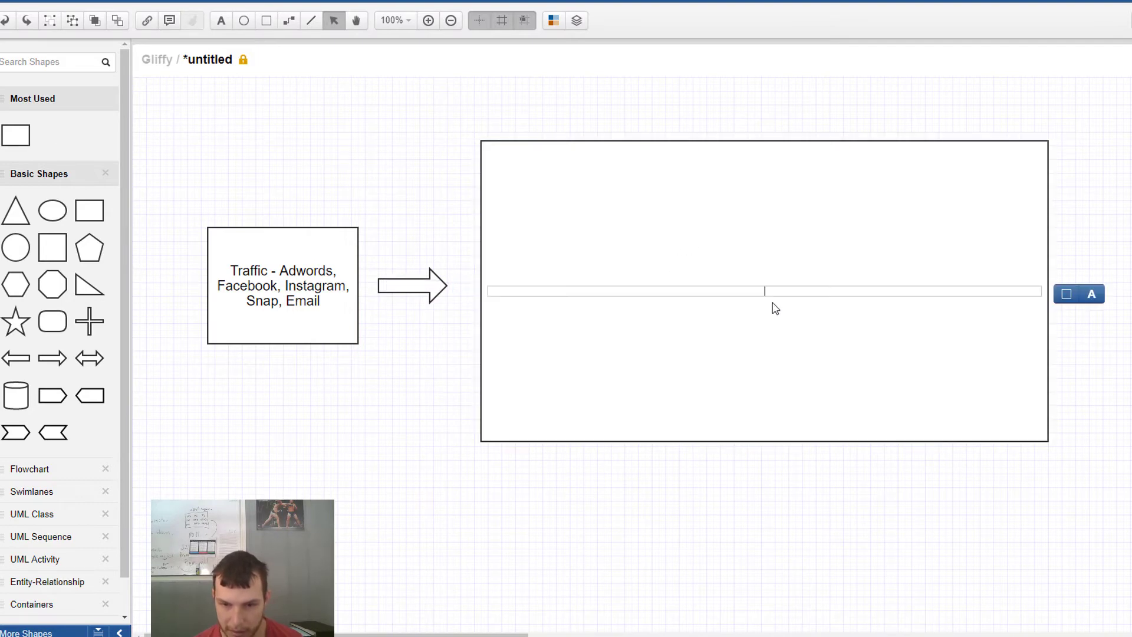
type("Webinar")
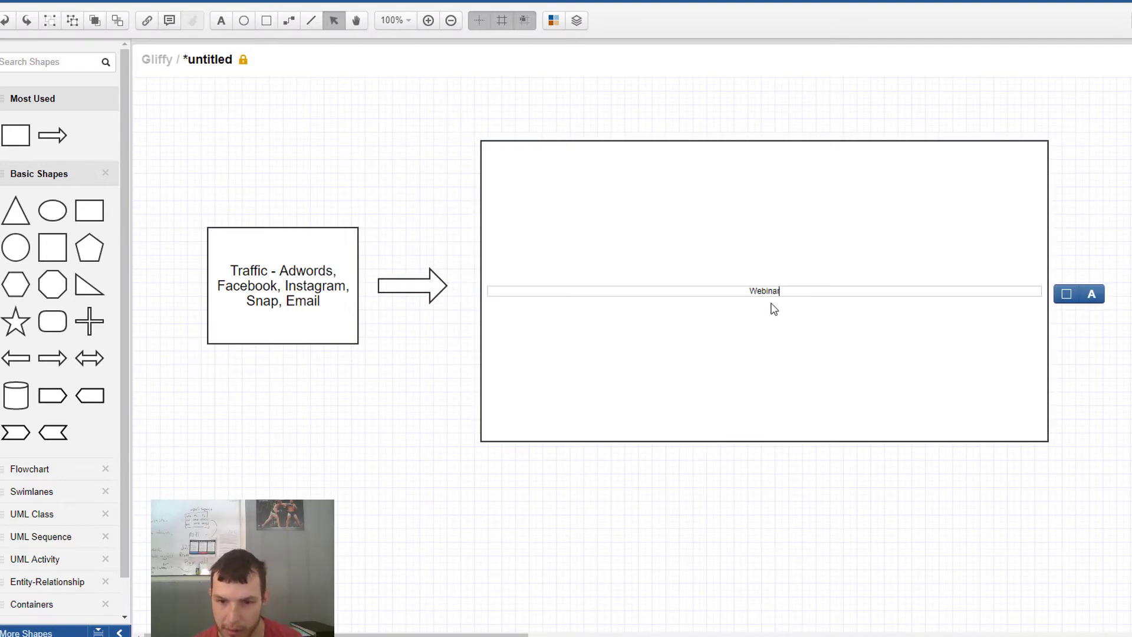
double_click(768, 293)
left_click(1090, 294)
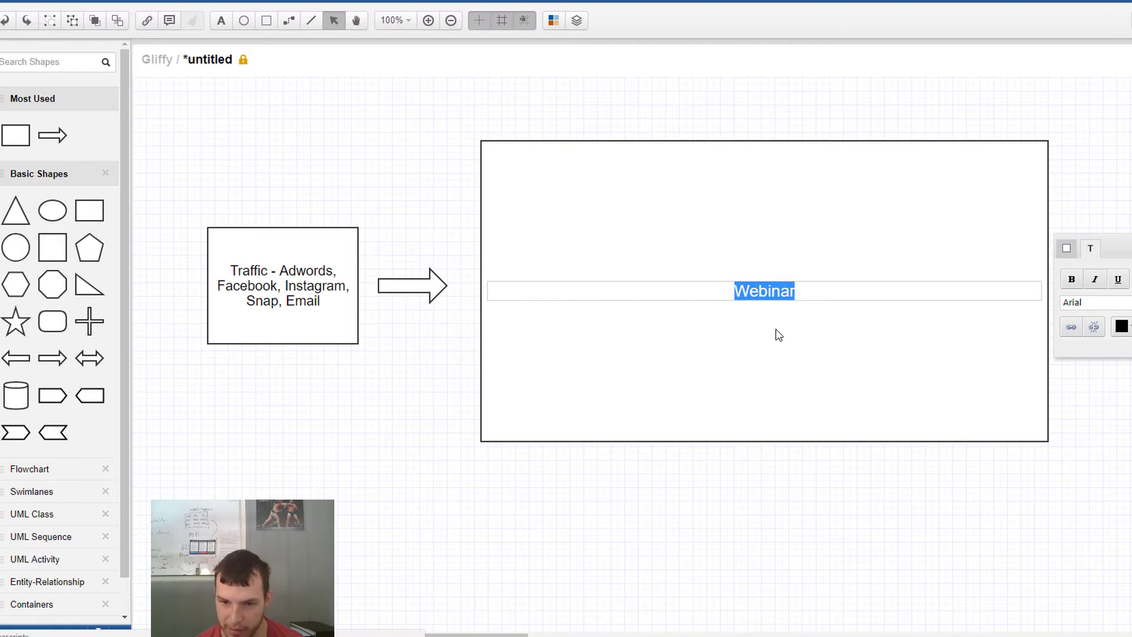
left_click(799, 289)
type("/Sales Video")
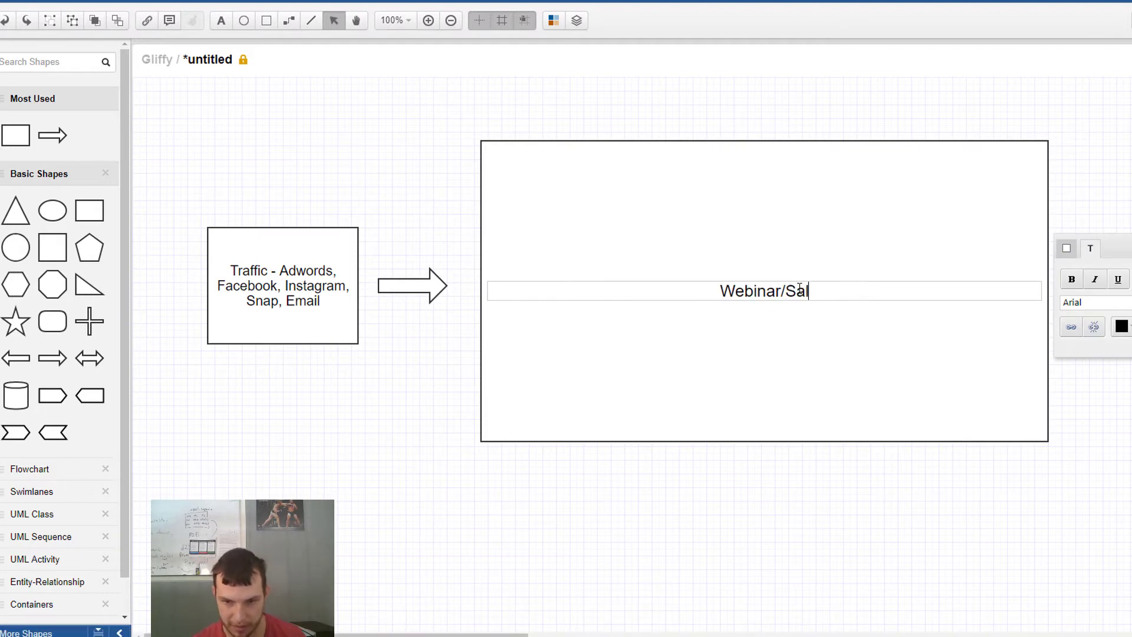
left_click(806, 482)
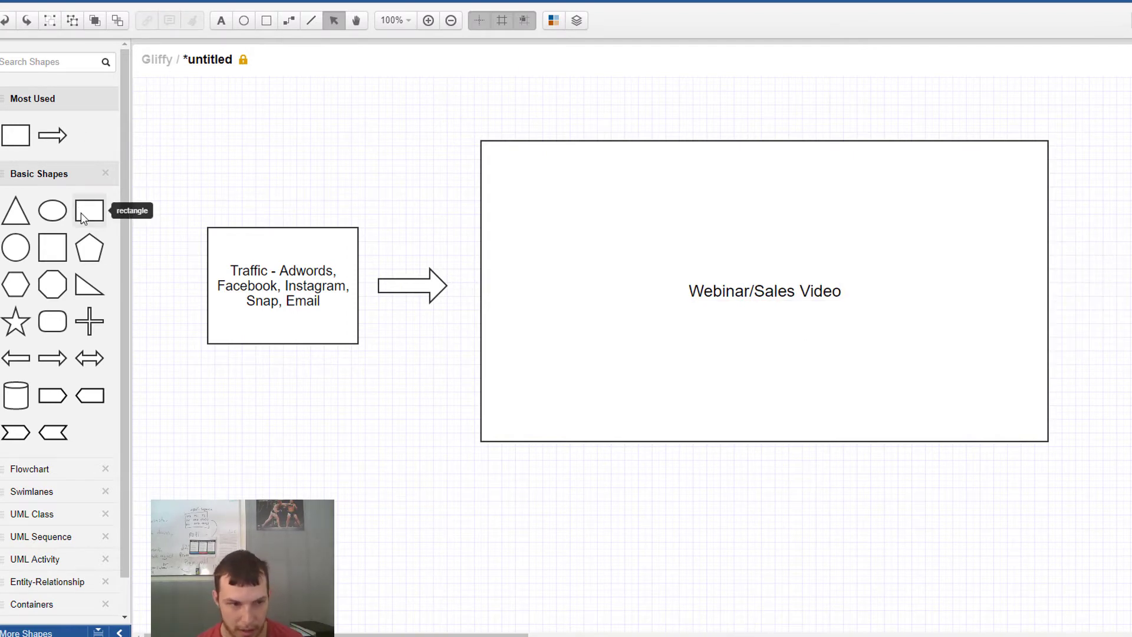
Place an enlarged rectangle below the Webinar/Sales Video box and label it "Drop 50% Watched Pixel"
left_click_drag(82, 218, 722, 483)
left_click_drag(719, 533, 688, 562)
left_click_drag(788, 560, 830, 569)
double_click(798, 516)
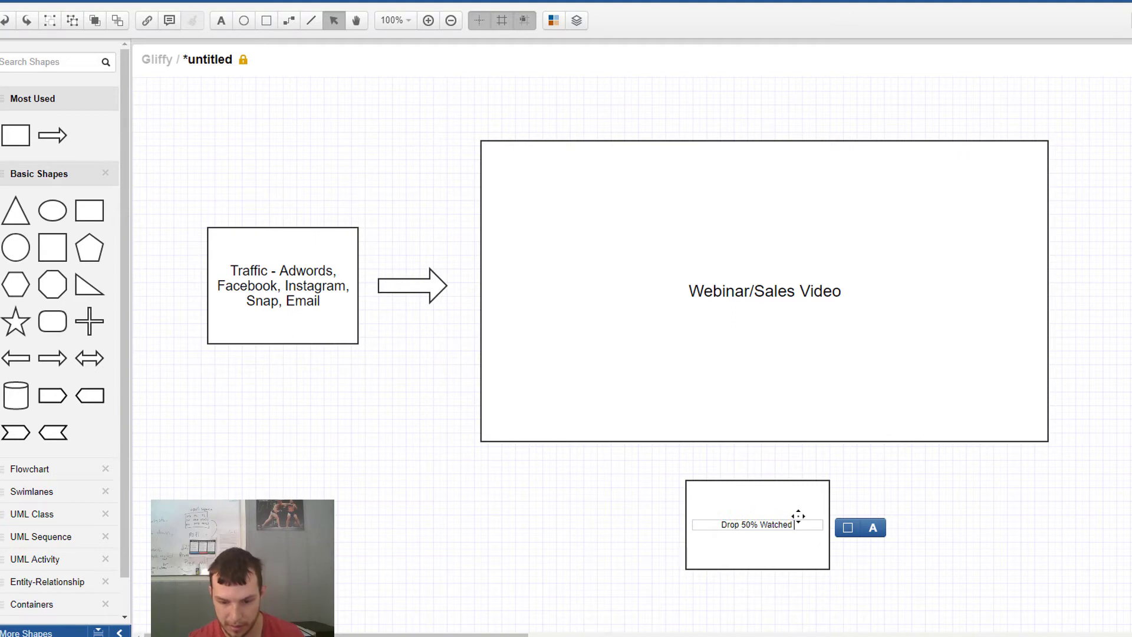
type("Drop 50% Watched Pixel")
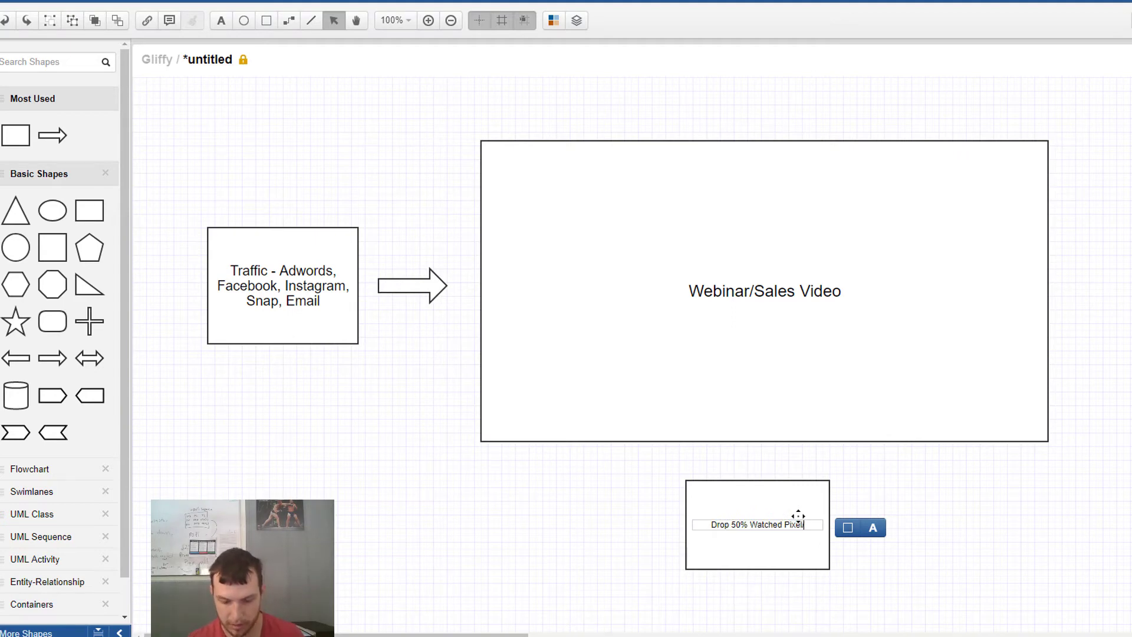
type("/Custom Cin")
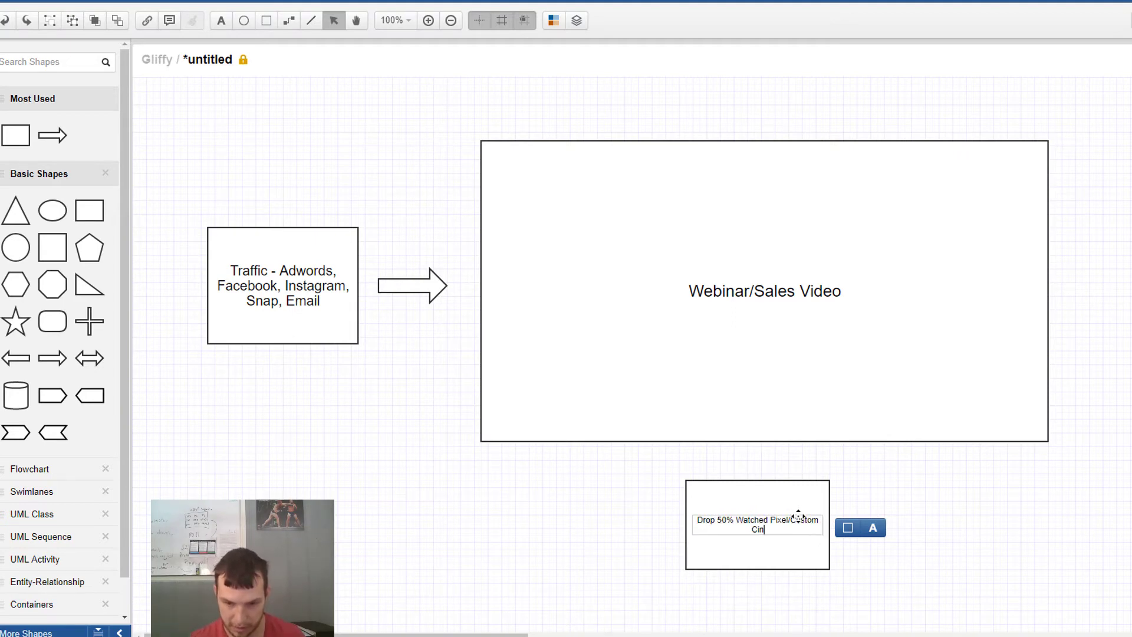
key("BackSpace")
key("BackSpace")
key("BackSpace")
key("BackSpace")
key("BackSpace")
key("BackSpace")
key("BackSpace")
key("BackSpace")
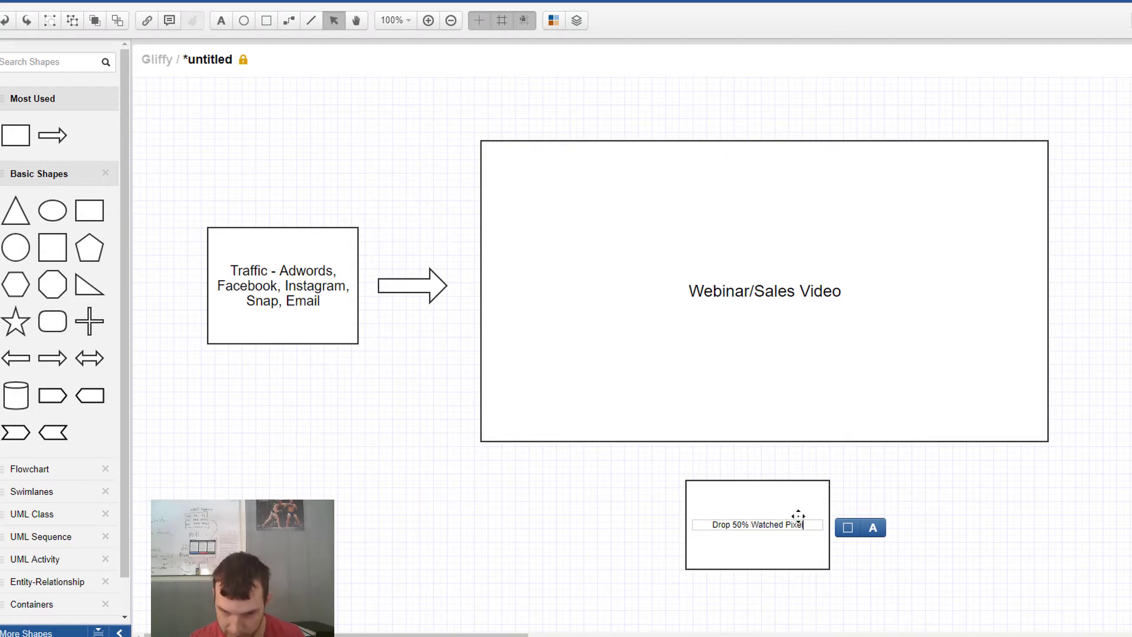
Extend the 50% Watched Pixel label with "+ Custom Conversions" and a separate line below reading "Adwords, Facebook, Twitter, Snapchat"
type("+ C")
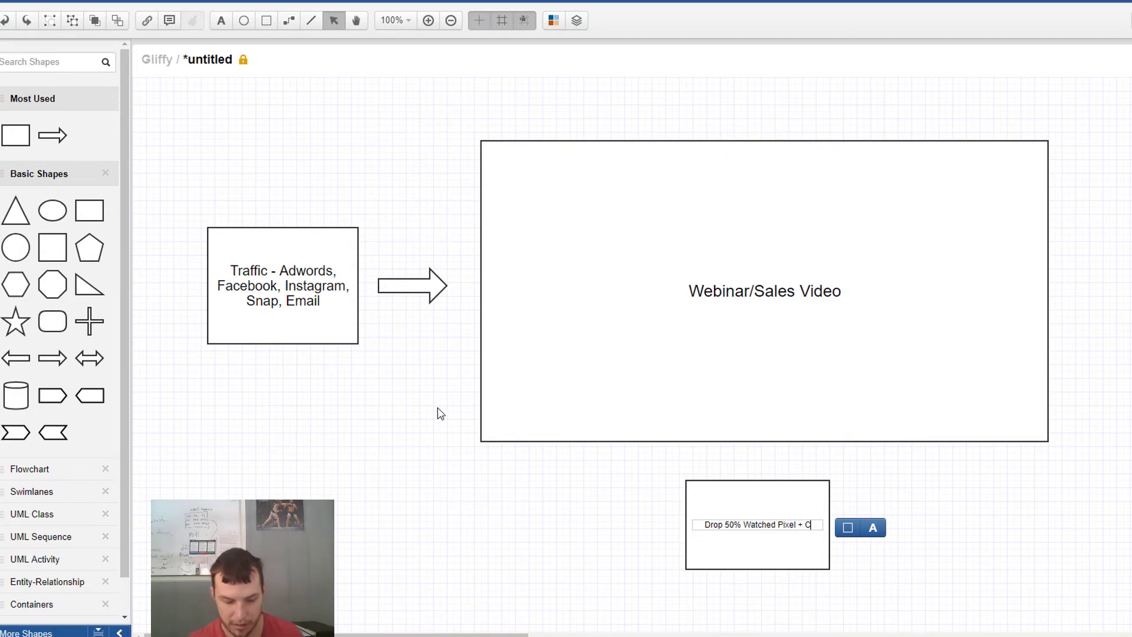
type("ustom Convers")
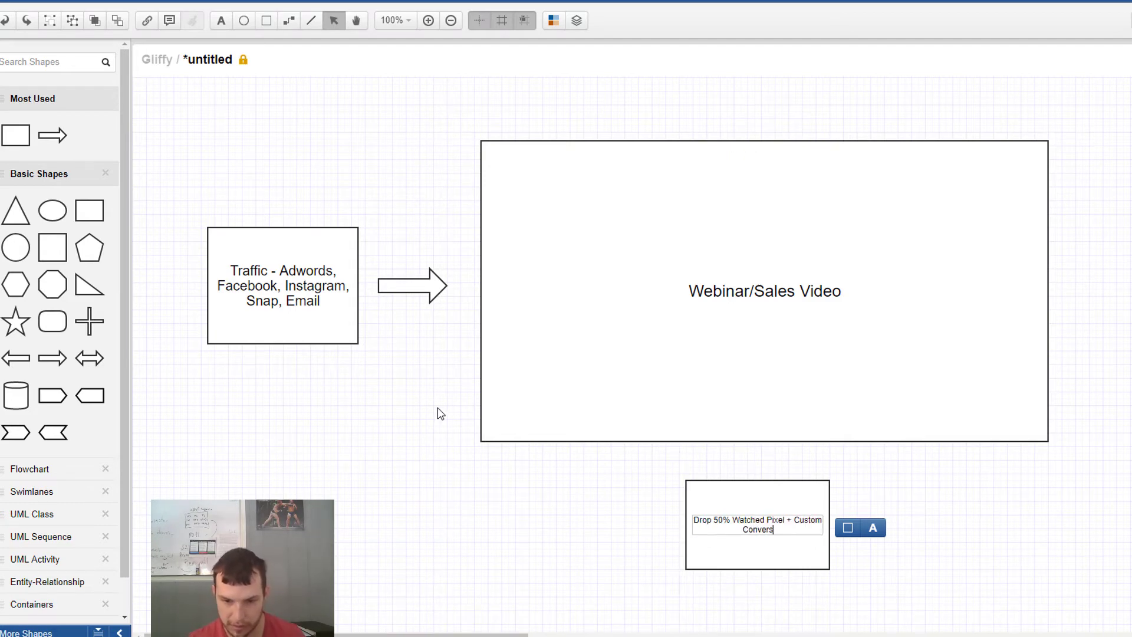
type("ions")
key("Return")
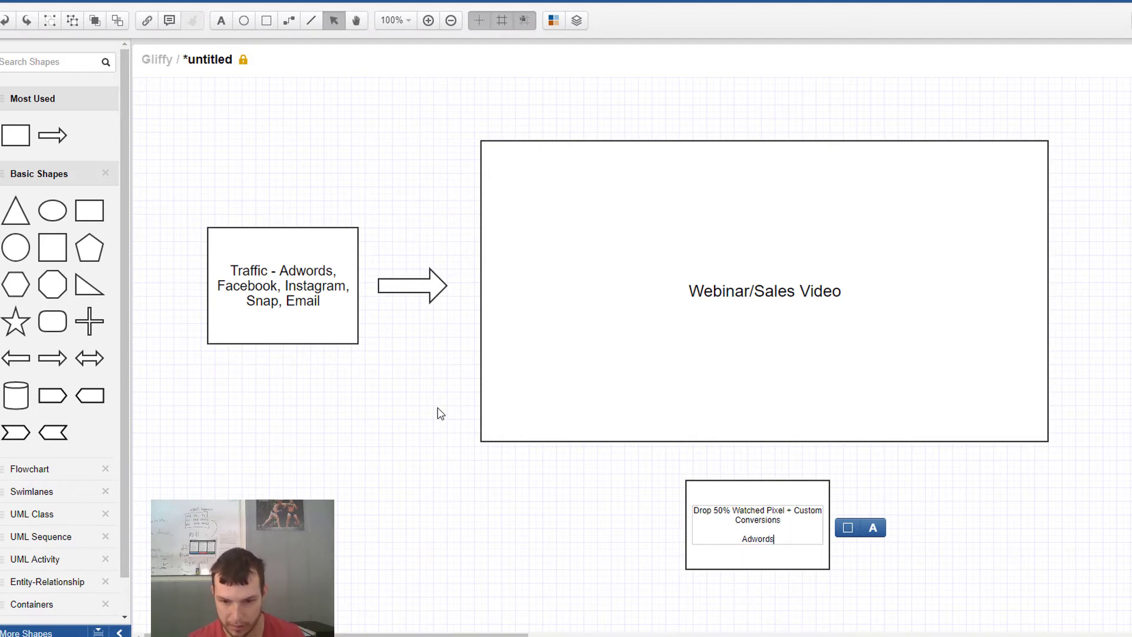
type("Adwords,")
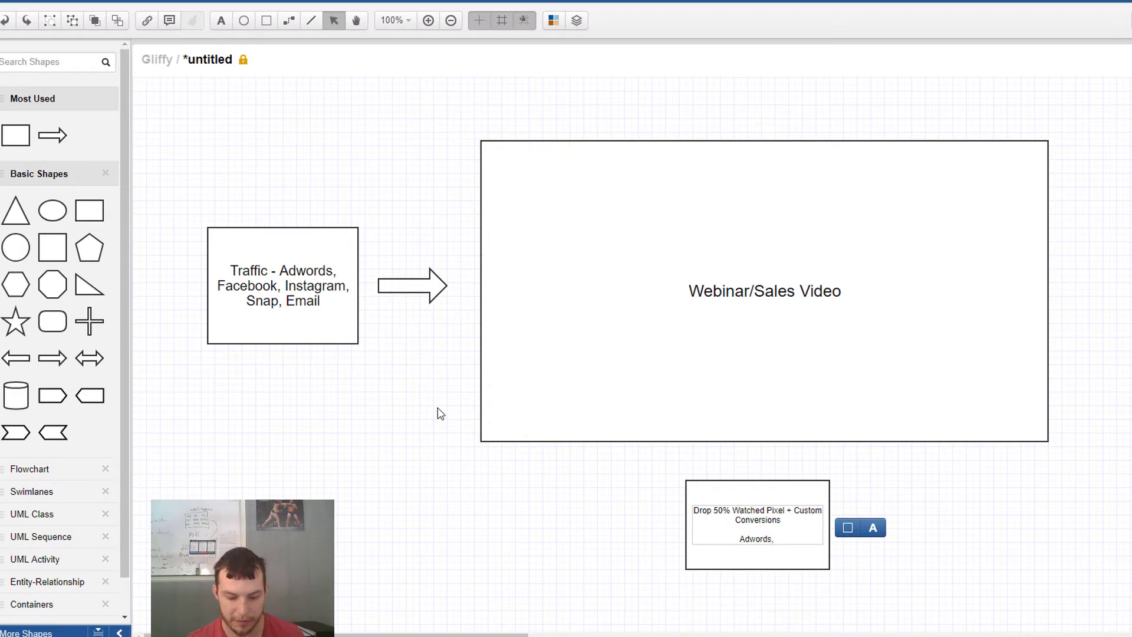
type(" Facebook, Tw")
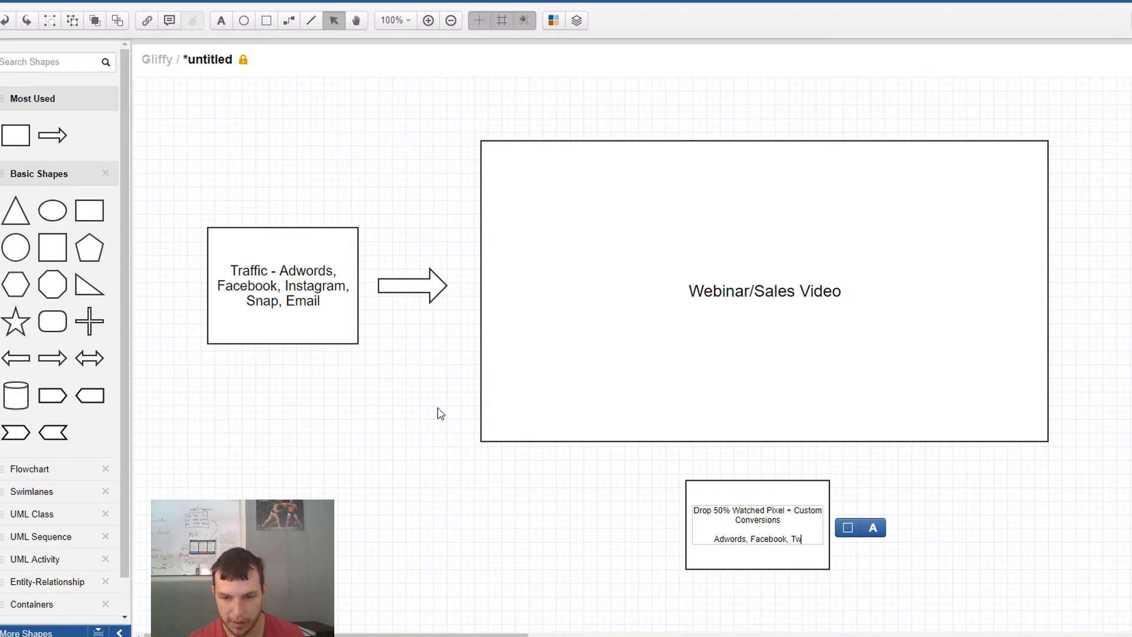
type("itter, Snapcha")
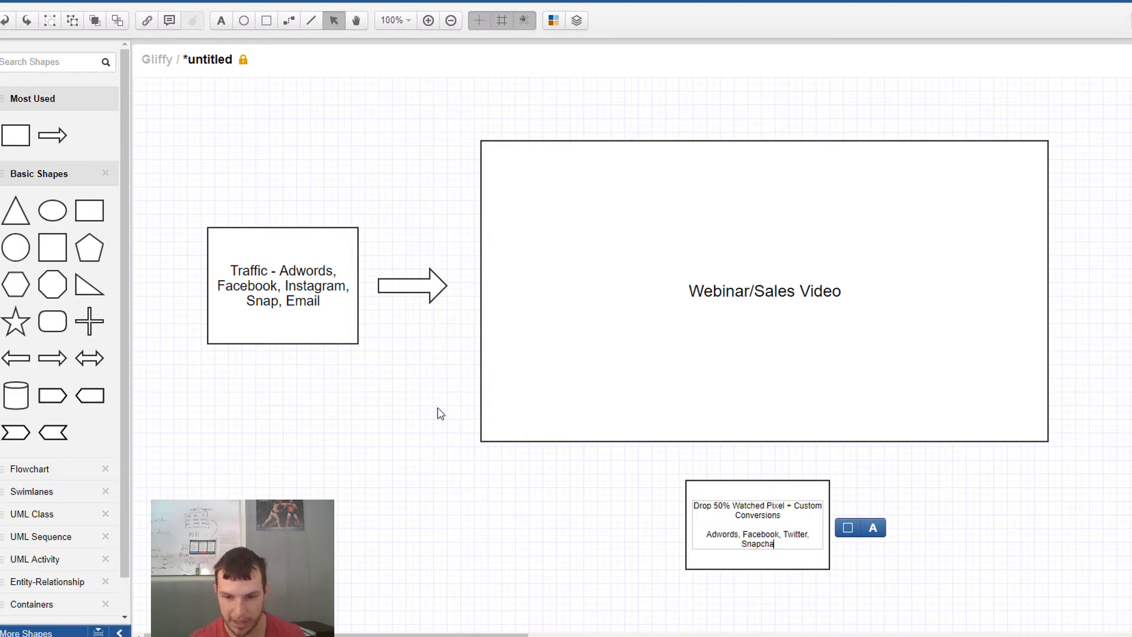
type("t")
Set the font size of the whole 50% Watched Pixel label to 24px
triple_click(747, 511)
double_click(761, 520)
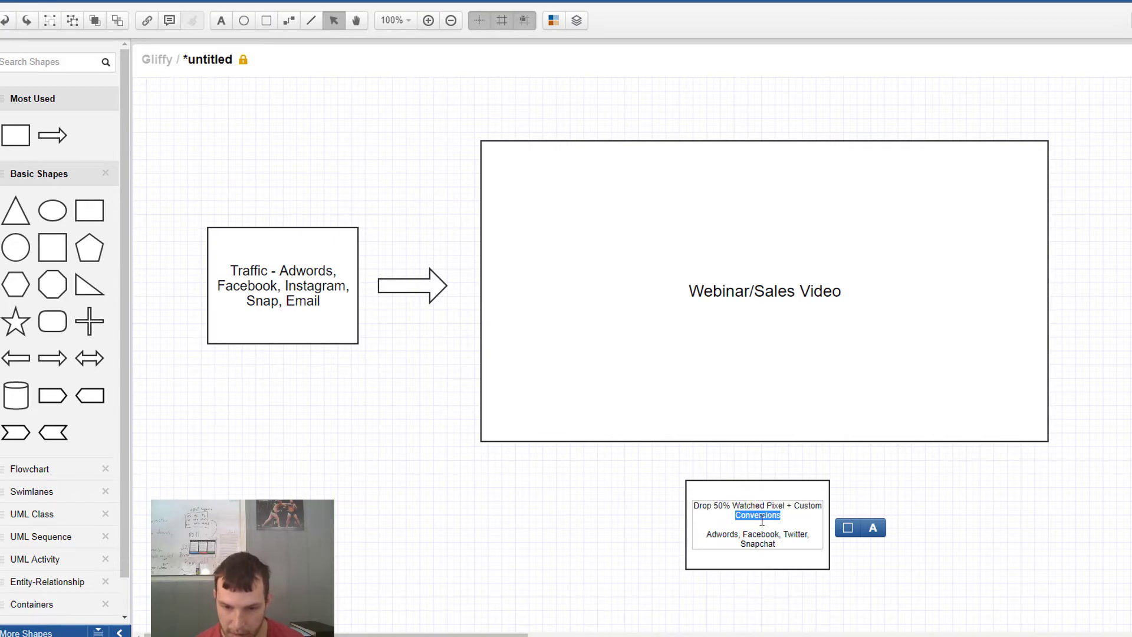
left_click_drag(779, 542, 694, 502)
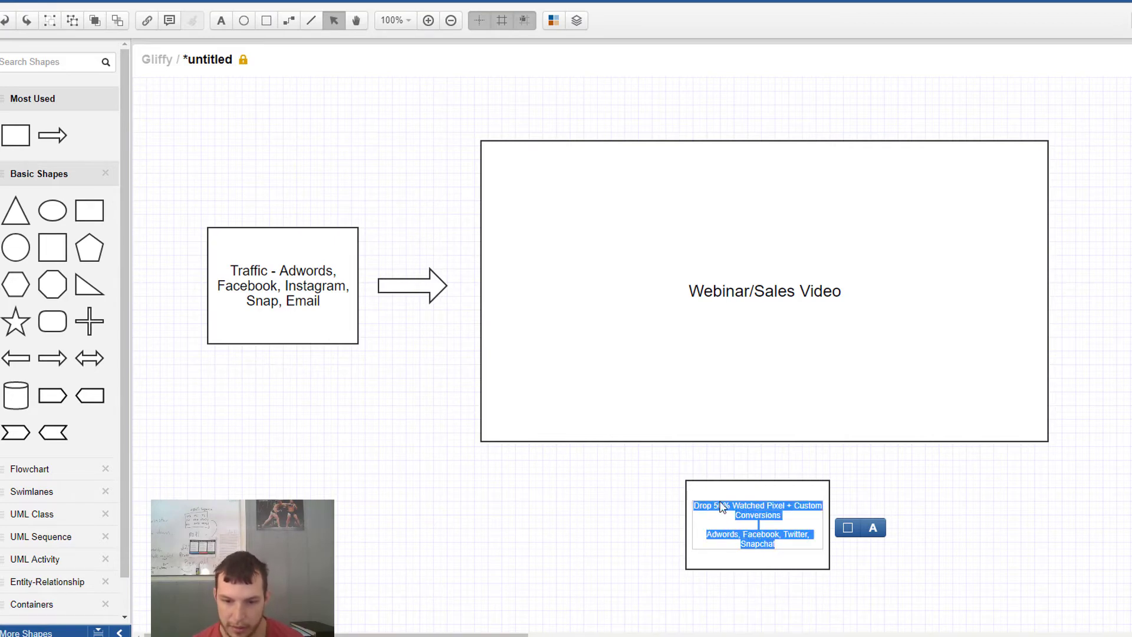
left_click(873, 527)
left_click(954, 537)
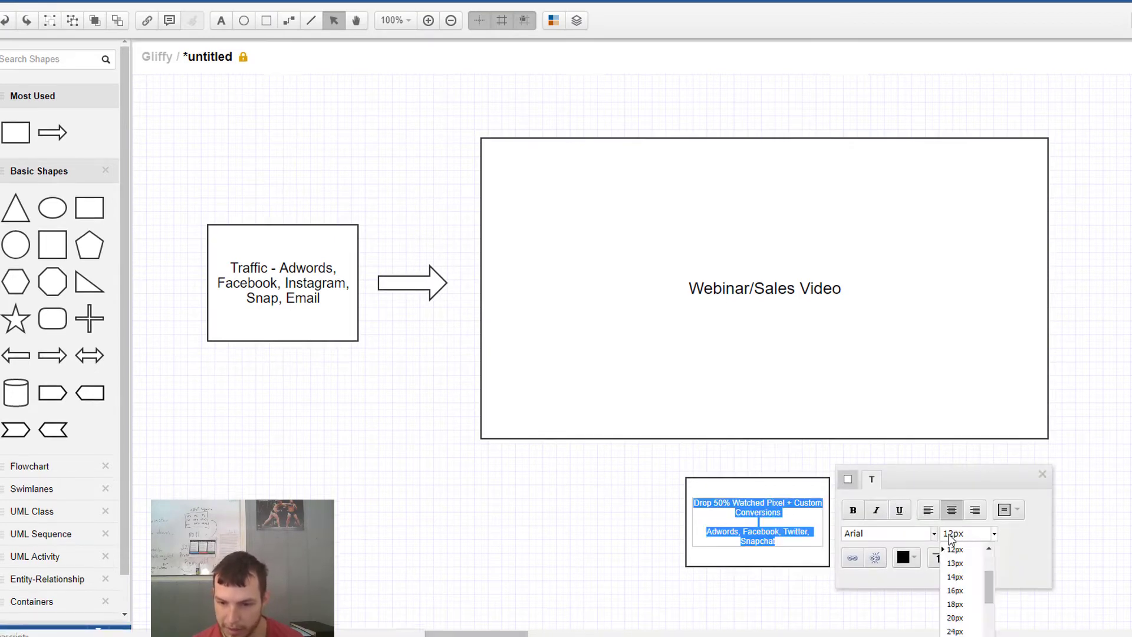
left_click(954, 630)
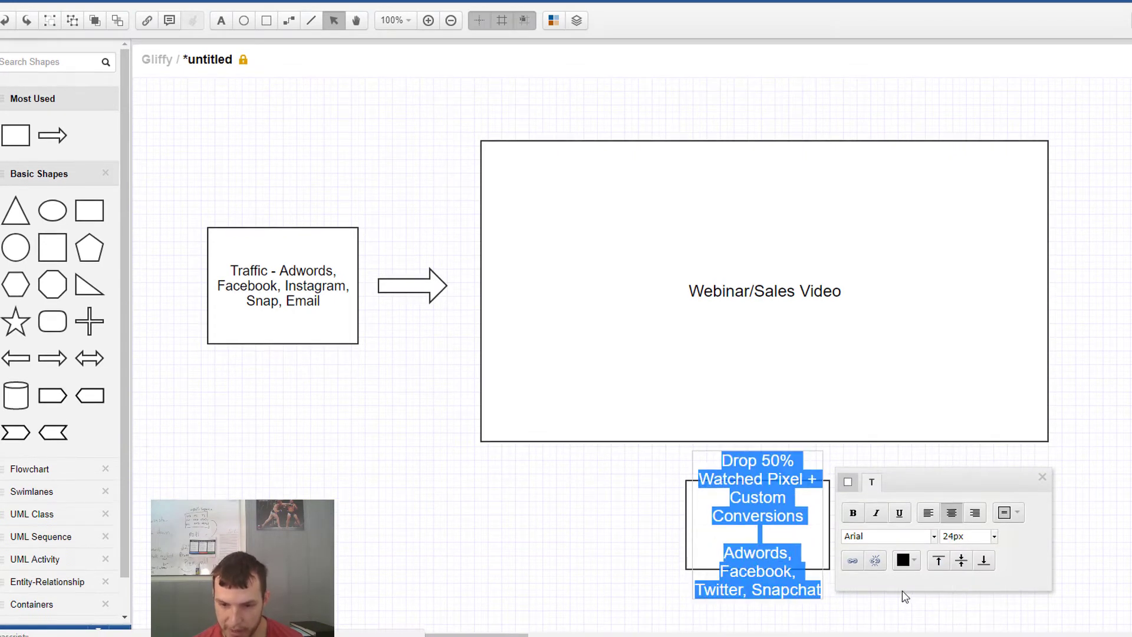
left_click(616, 525)
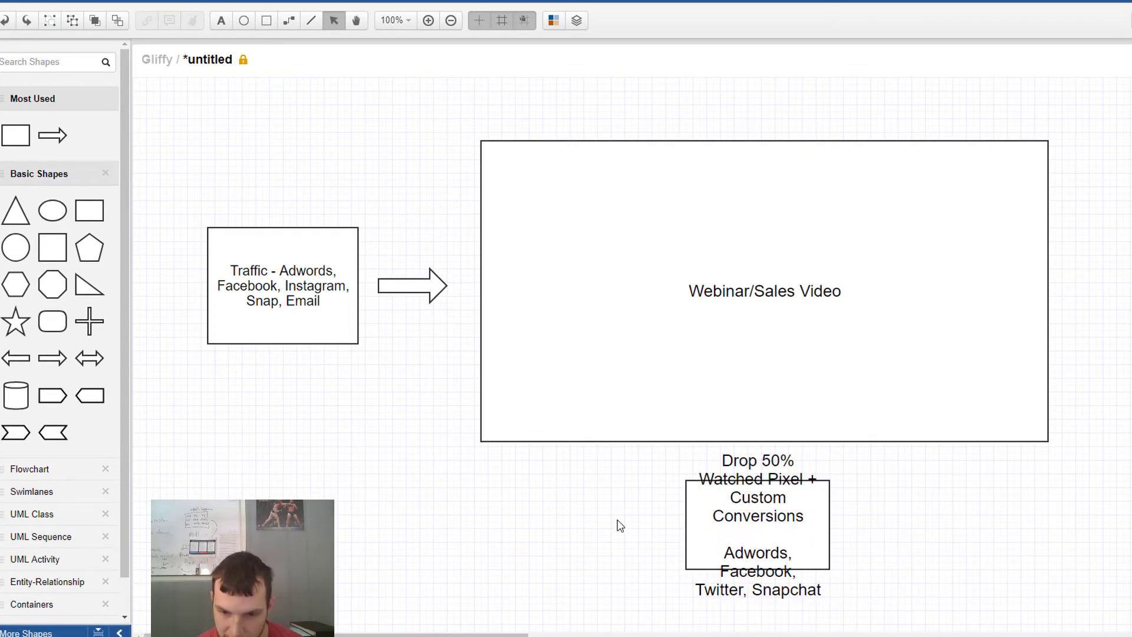
Make the 50% Watched Pixel box taller and set its entire label to 18px so the text fits inside
left_click(707, 524)
left_click_drag(760, 569, 760, 596)
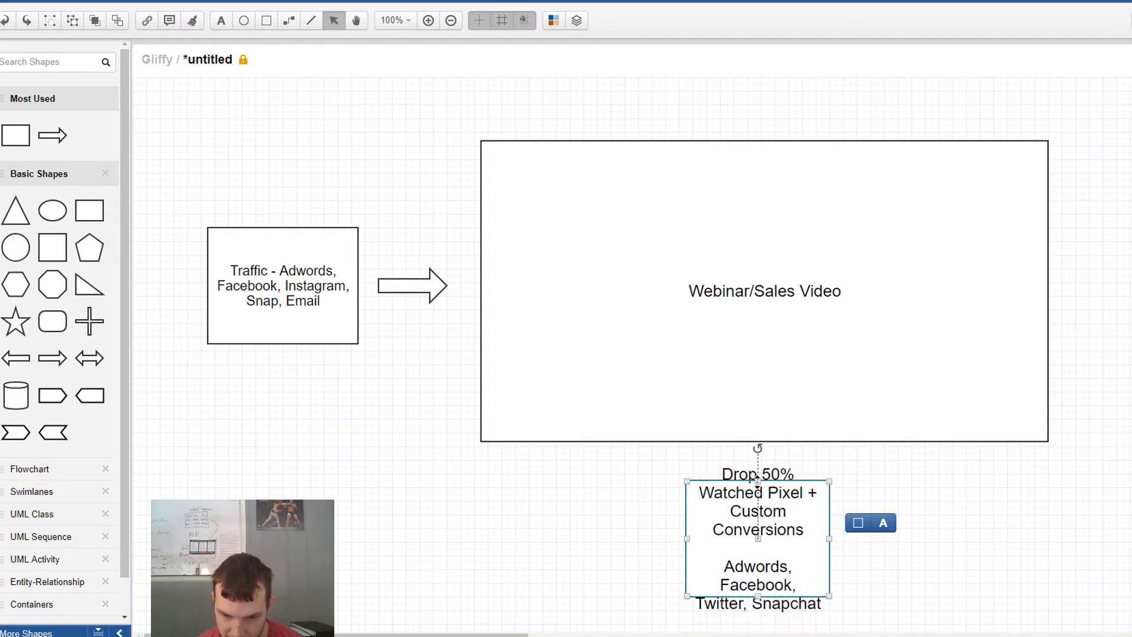
triple_click(773, 506)
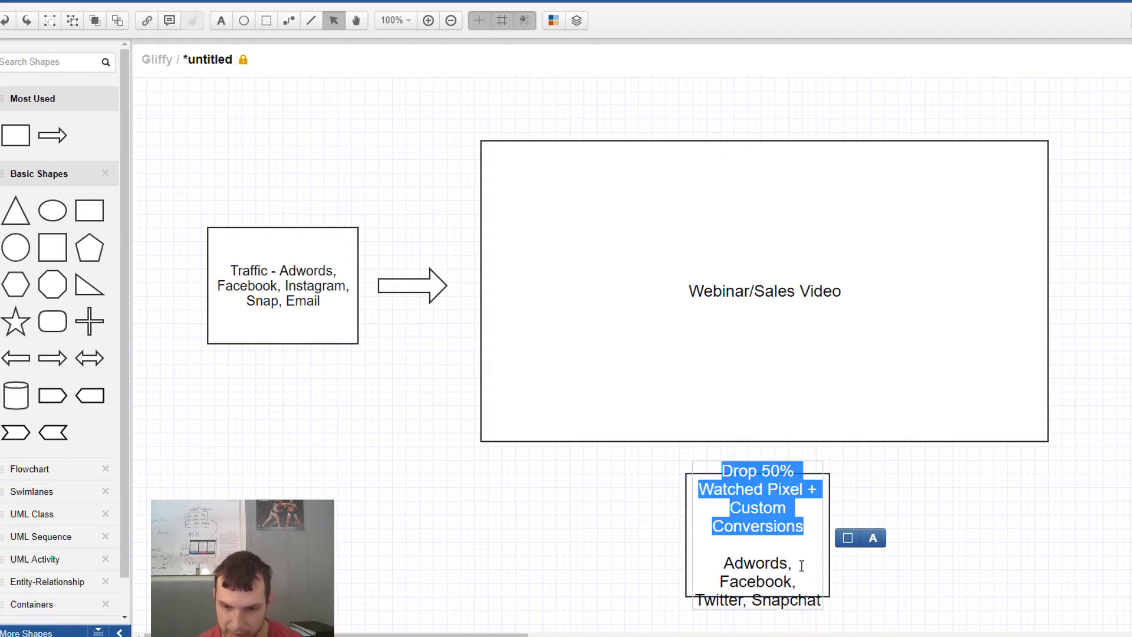
key("ctrl+a")
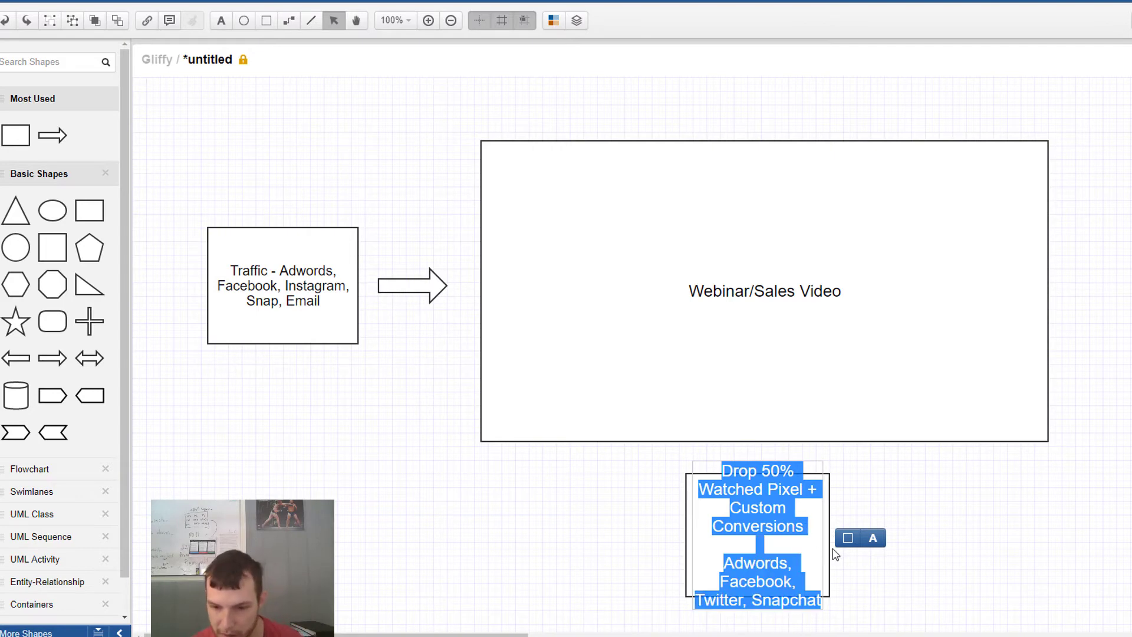
left_click(872, 538)
left_click(970, 546)
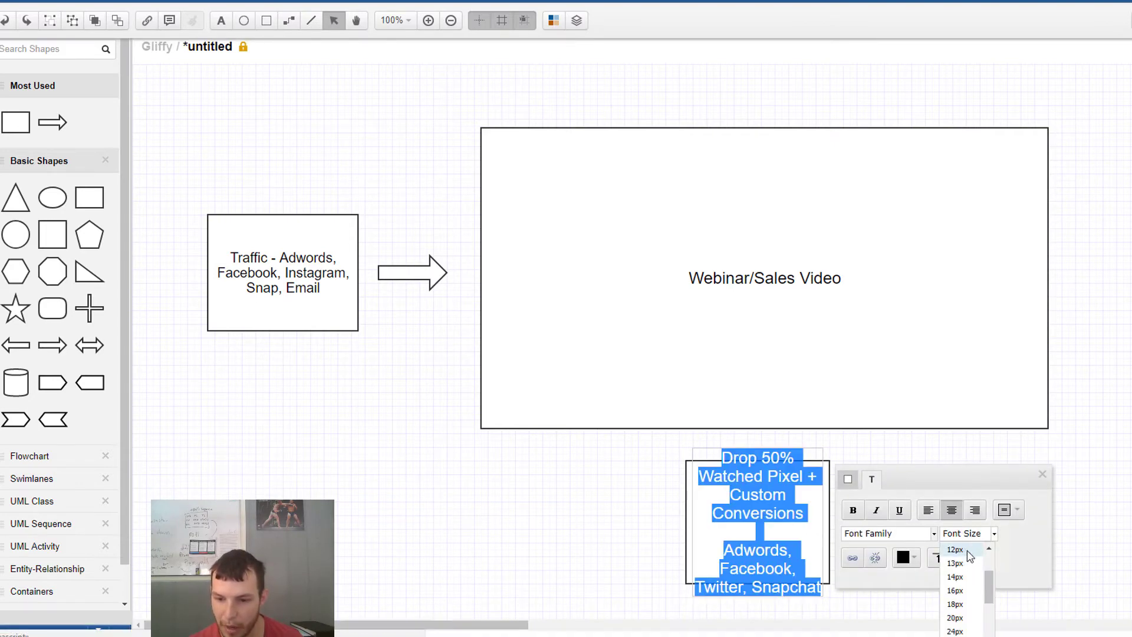
left_click(955, 604)
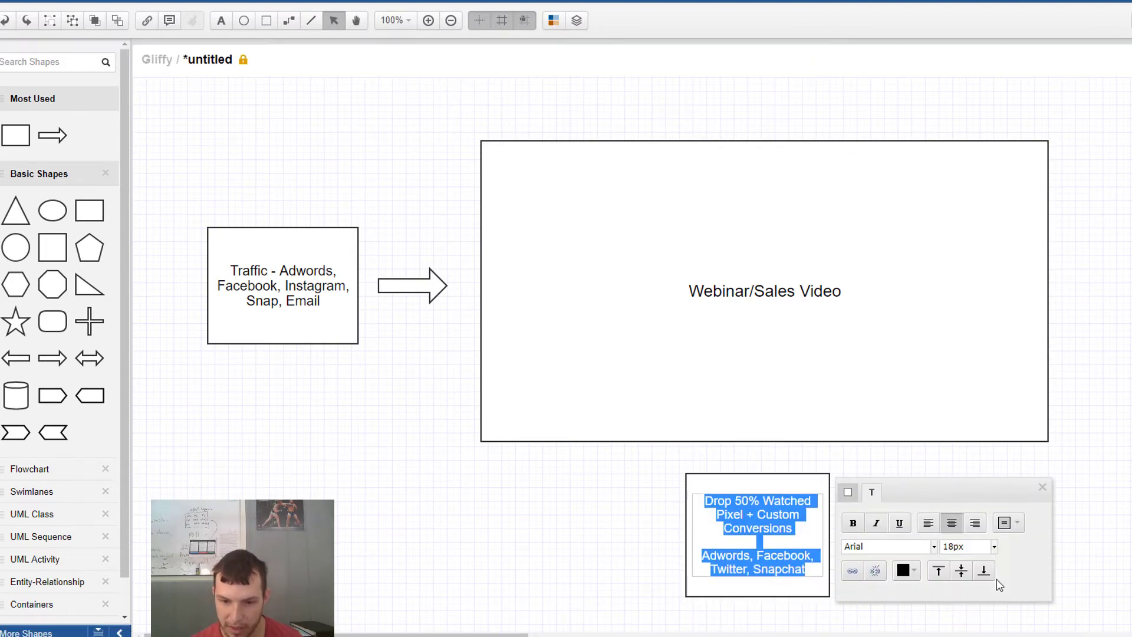
left_click(1093, 517)
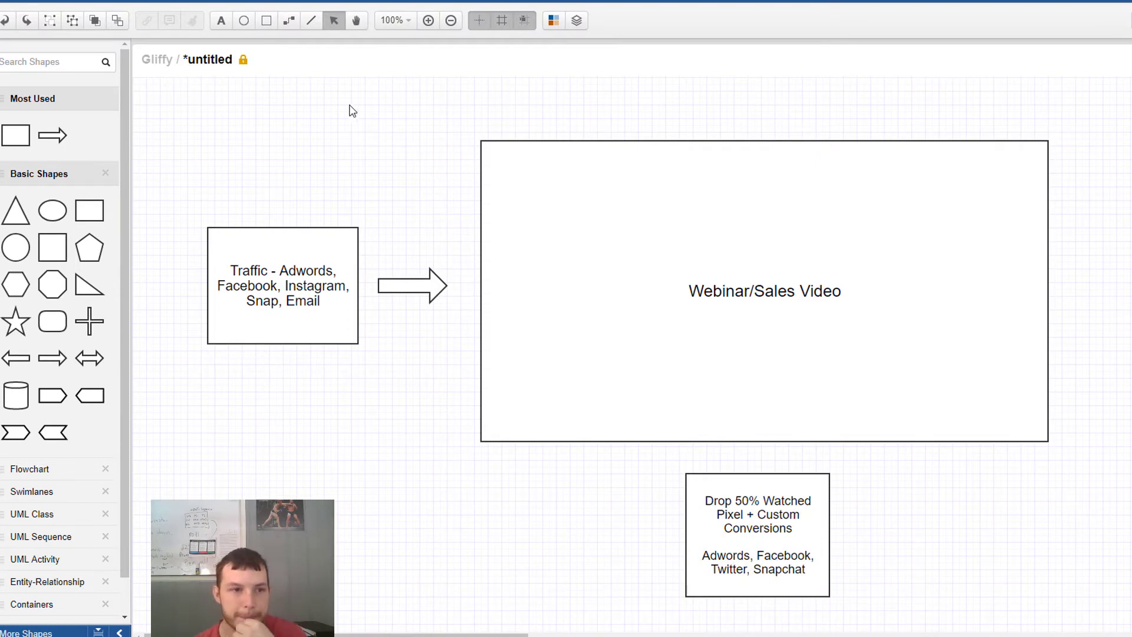
Draw a connector from the bottom edge of the Webinar/Sales Video box to the top of the 50% Watched Pixel box
left_click(289, 20)
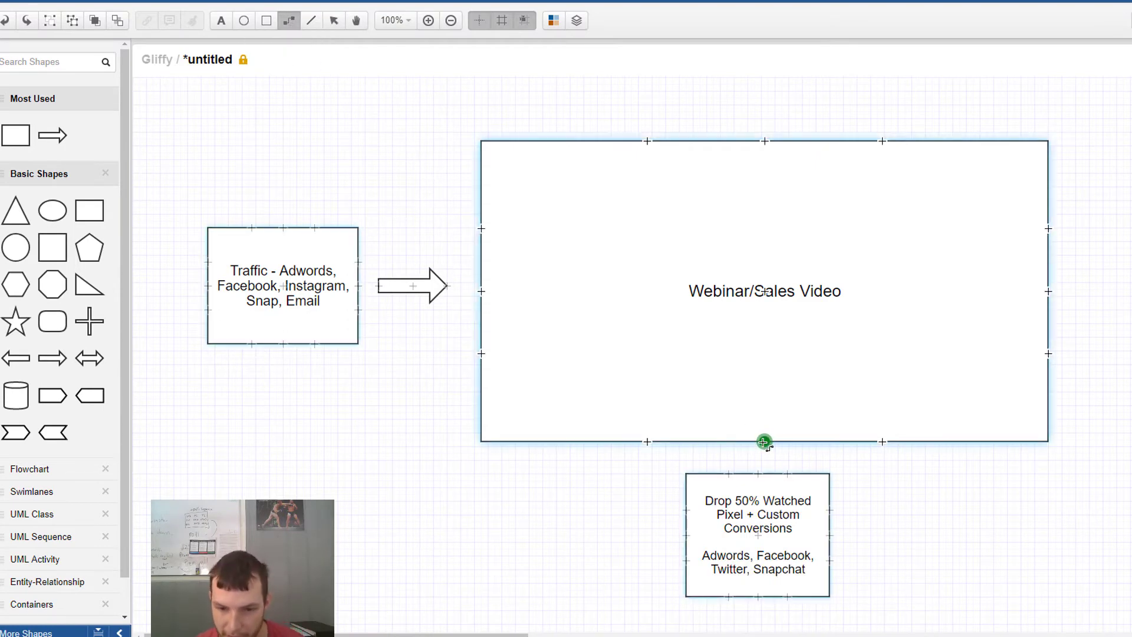
left_click_drag(765, 442, 764, 474)
left_click(884, 524)
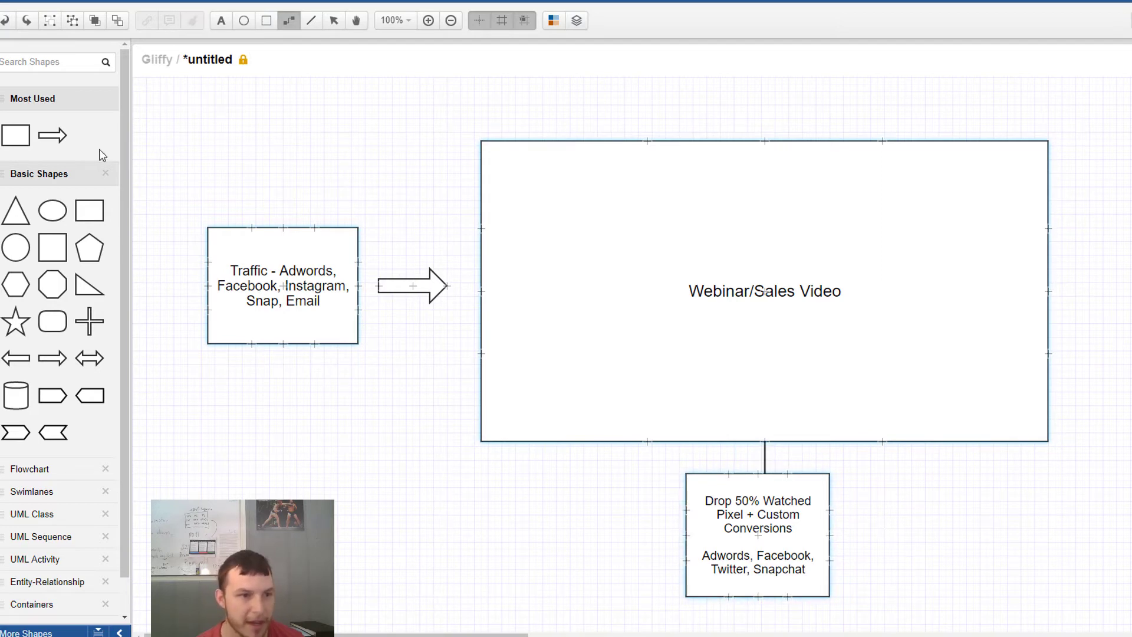
Add a rectangle to the right of the 50% Watched Pixel box, match its height, and label it 'Dropped "Pitched Offer Pixel"'
left_click_drag(17, 140, 878, 474)
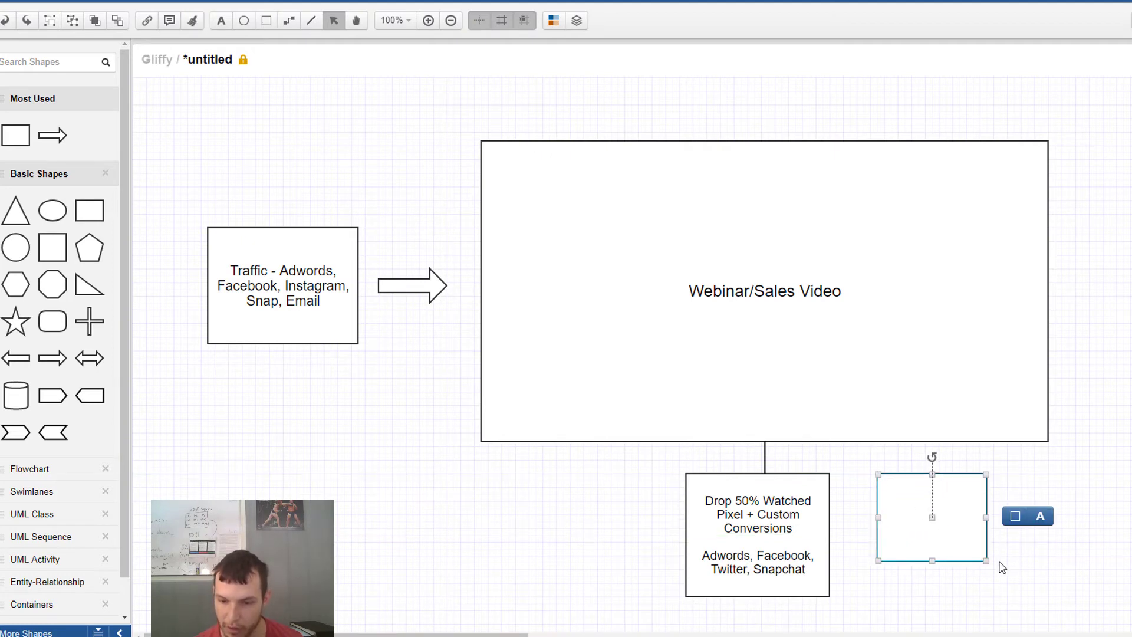
left_click_drag(987, 561, 1008, 597)
double_click(969, 540)
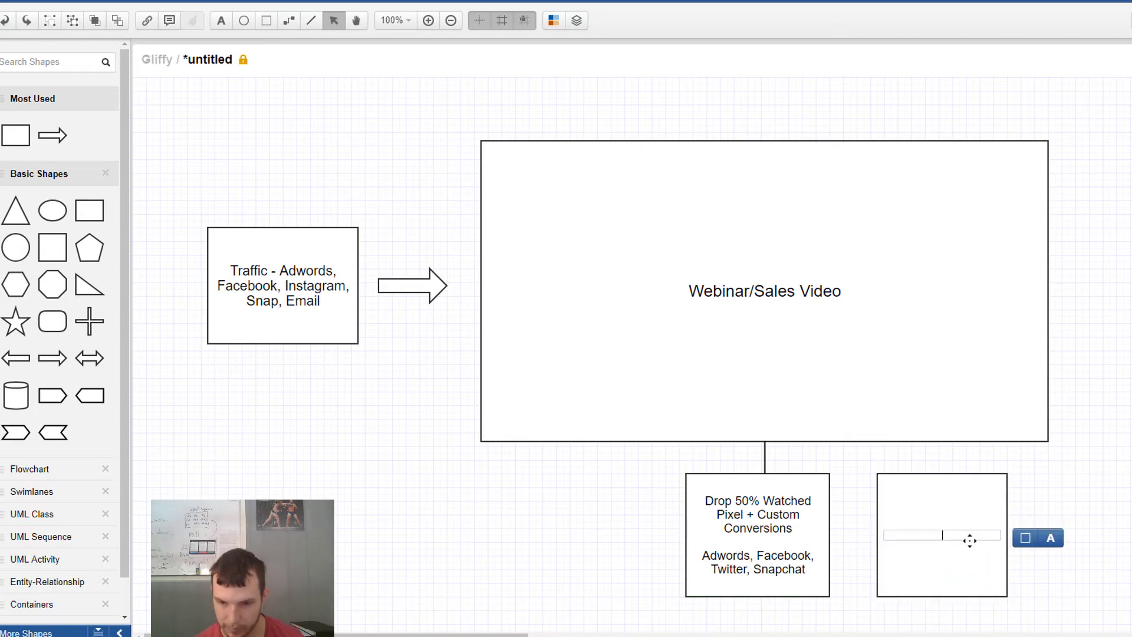
type("Dropp")
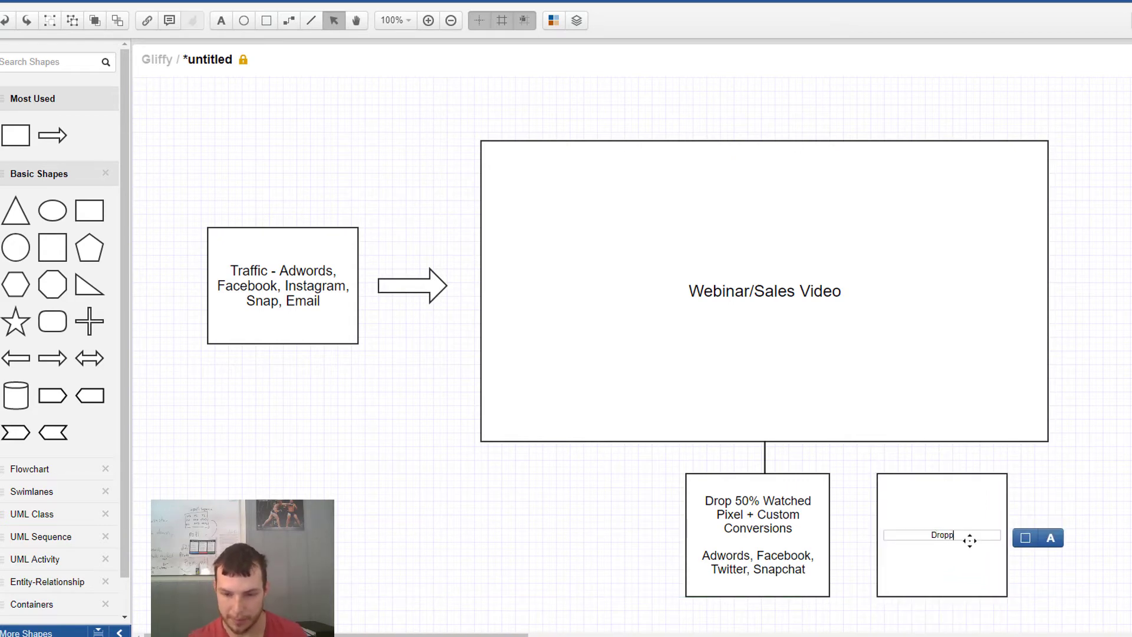
type("ed Offer")
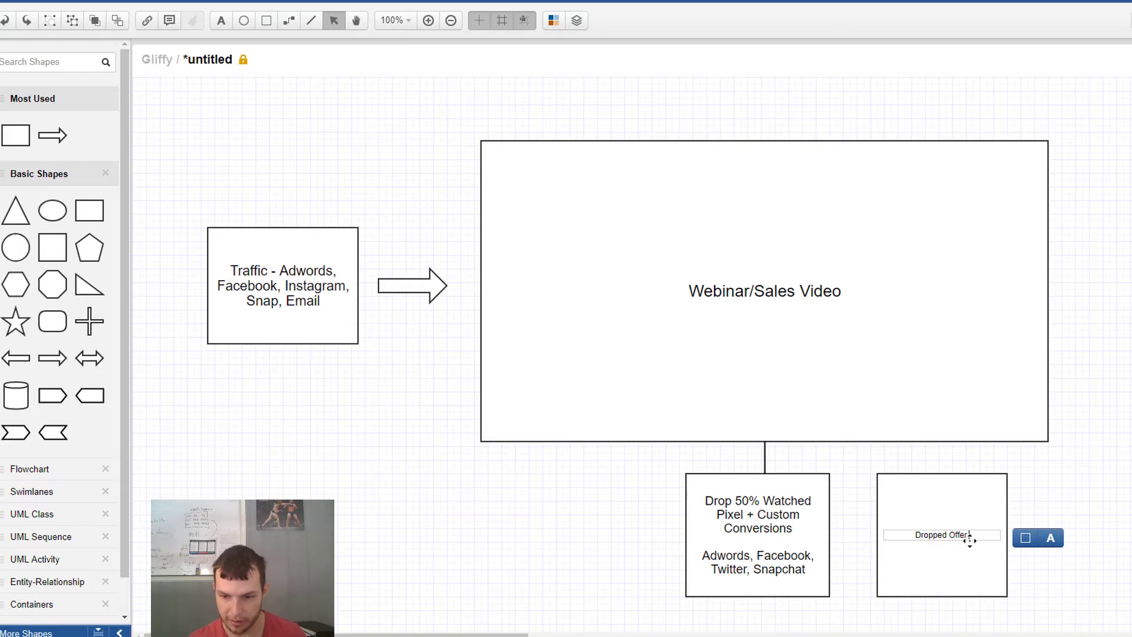
key("BackSpace")
key("BackSpace")
key("BackSpace")
key("BackSpace")
key("BackSpace")
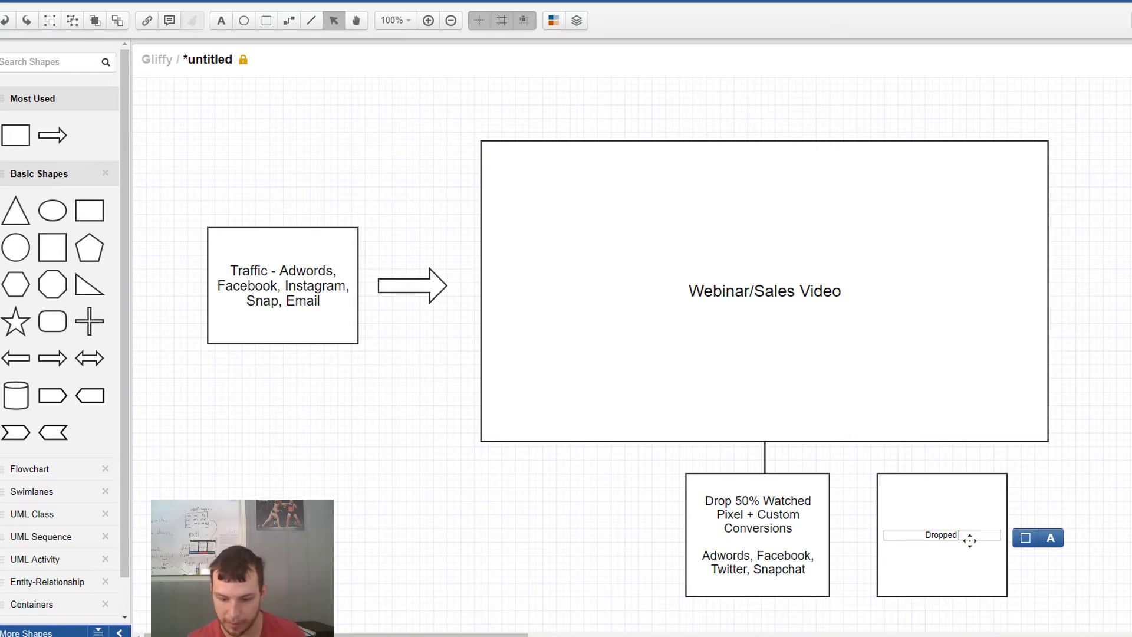
type("\"Put")
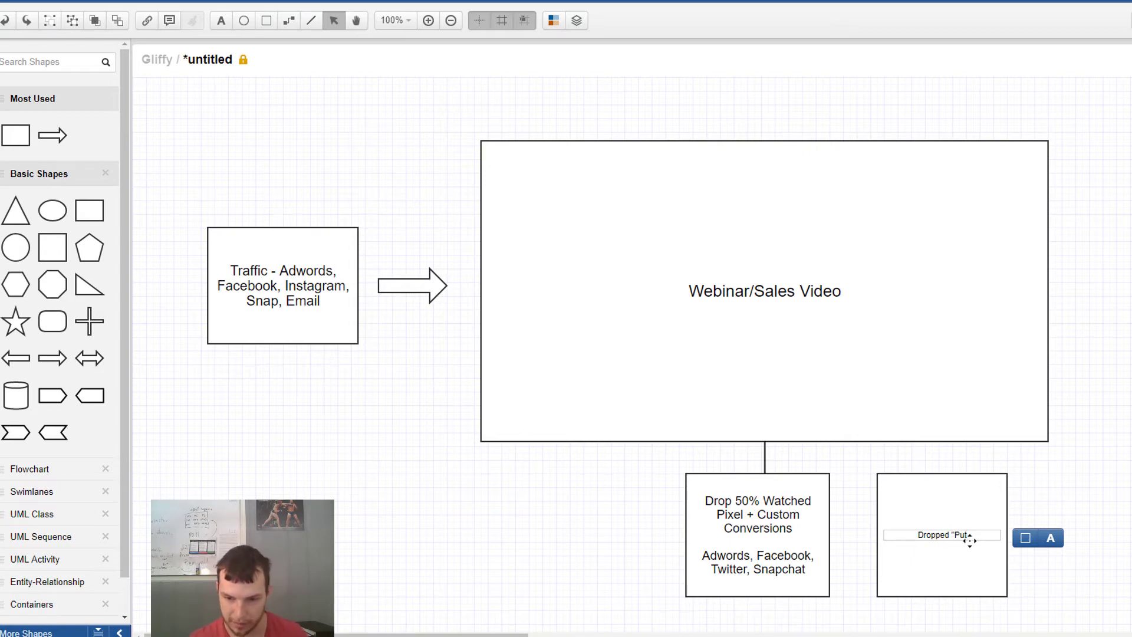
key("BackSpace")
key("BackSpace")
type("itched O")
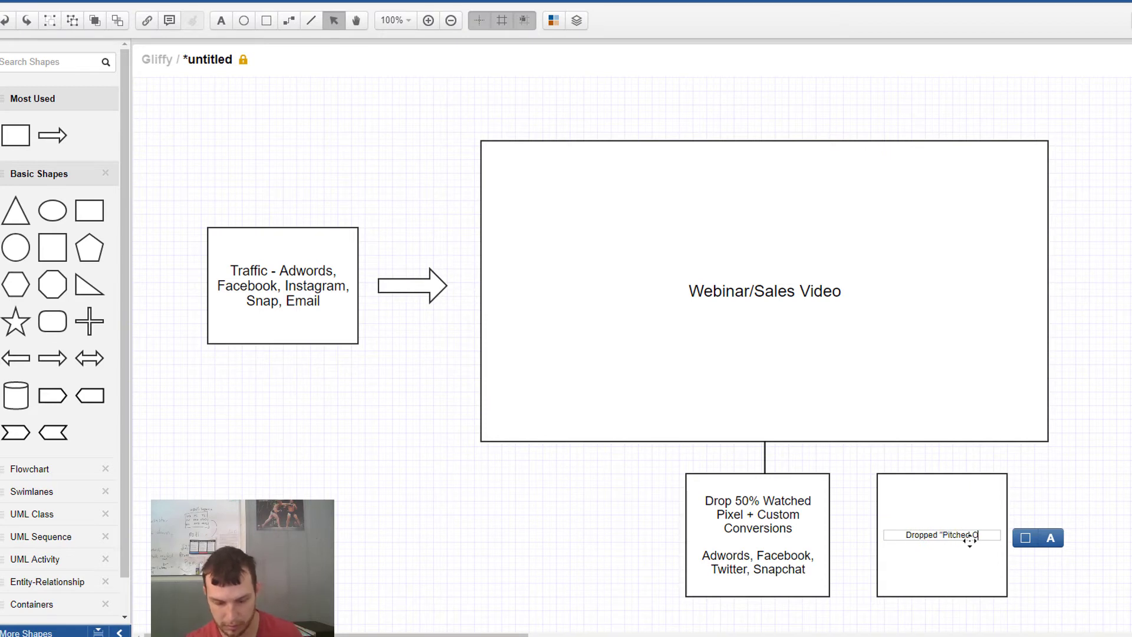
type("ffer ")
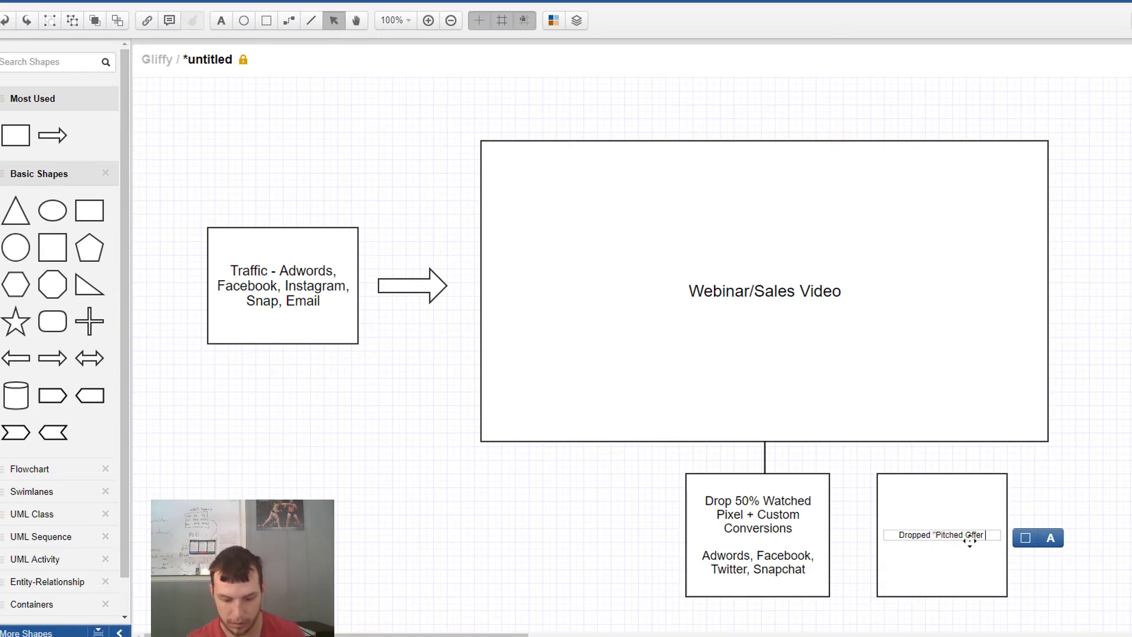
type("P")
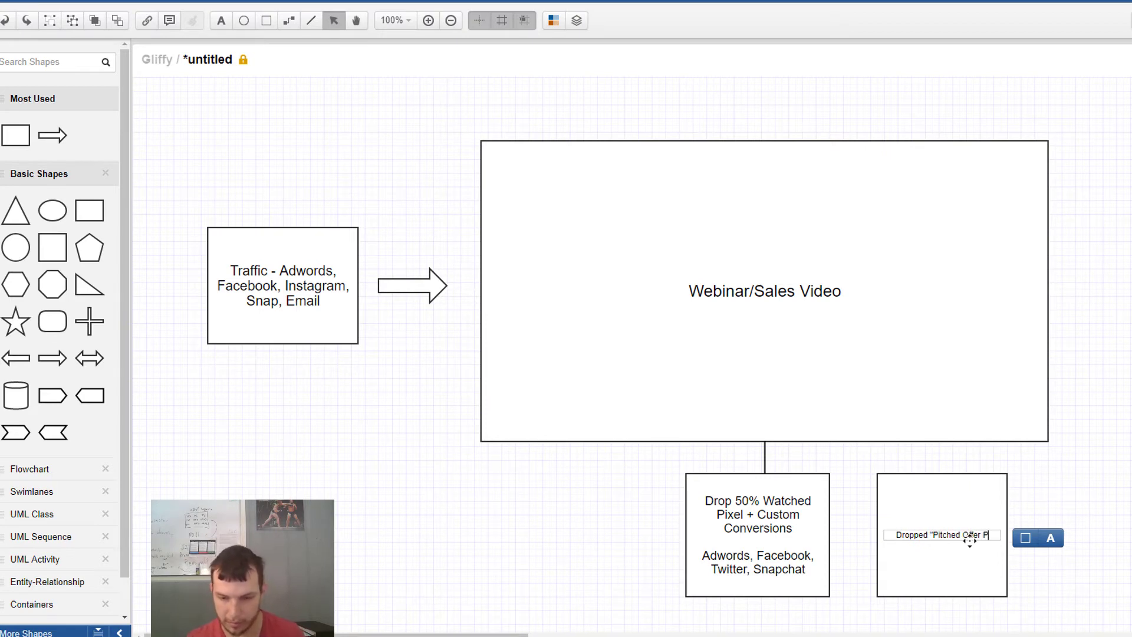
type("ixel\"")
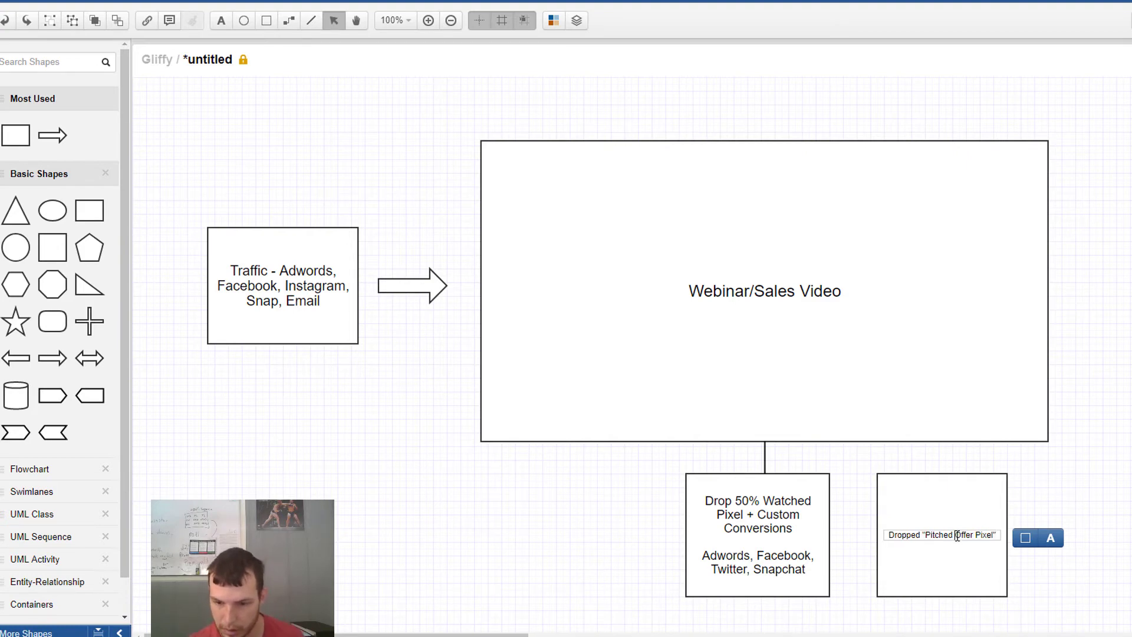
Set the entire Pitched Offer Pixel label to 18px and connect its box to the bottom edge of the Webinar/Sales Video box
key("ctrl+a")
left_click(1051, 537)
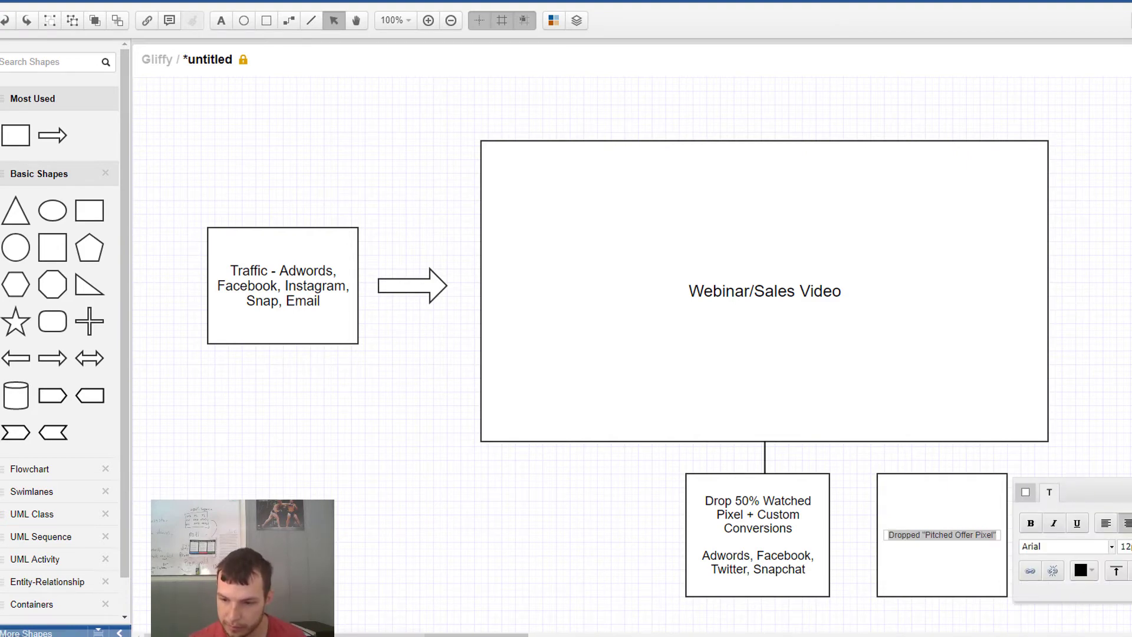
left_click(1124, 546)
left_click(1125, 598)
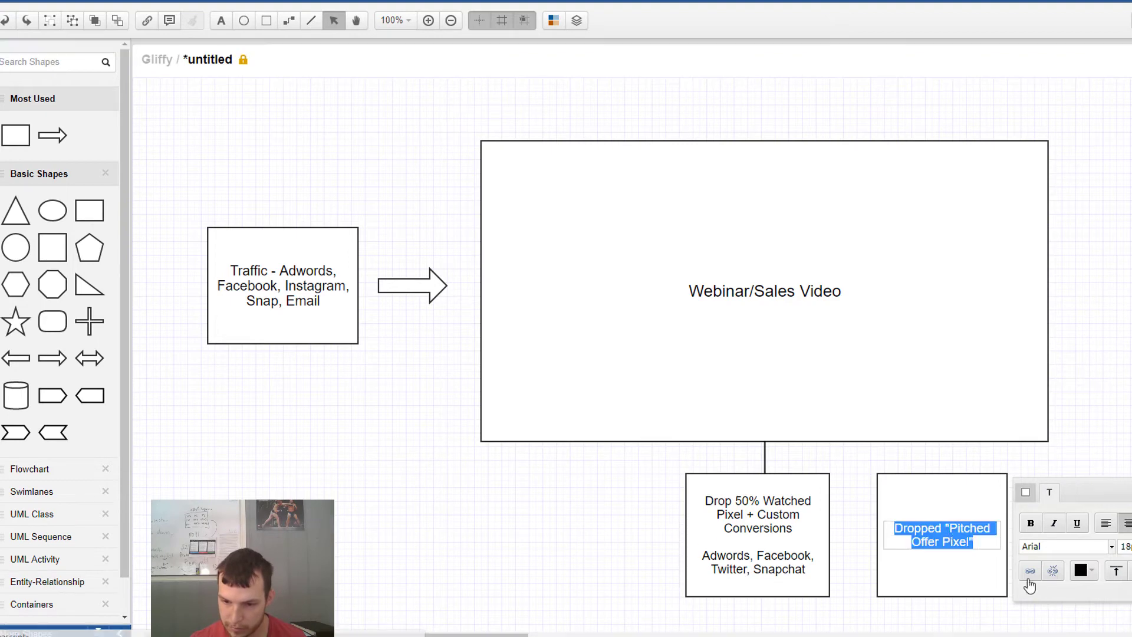
left_click(1118, 425)
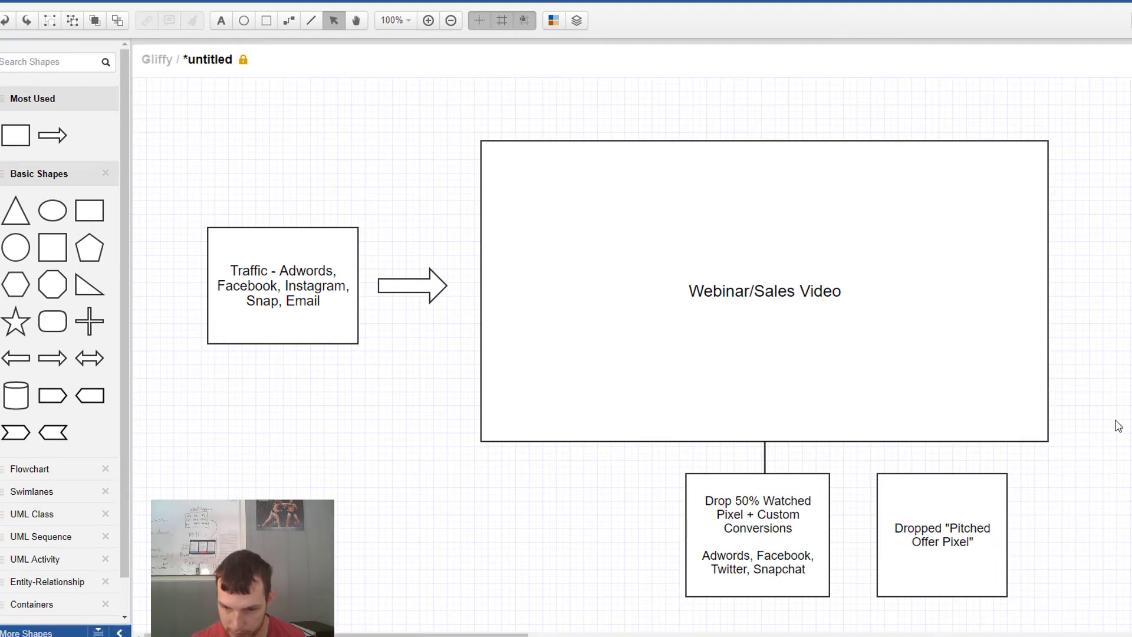
left_click(289, 21)
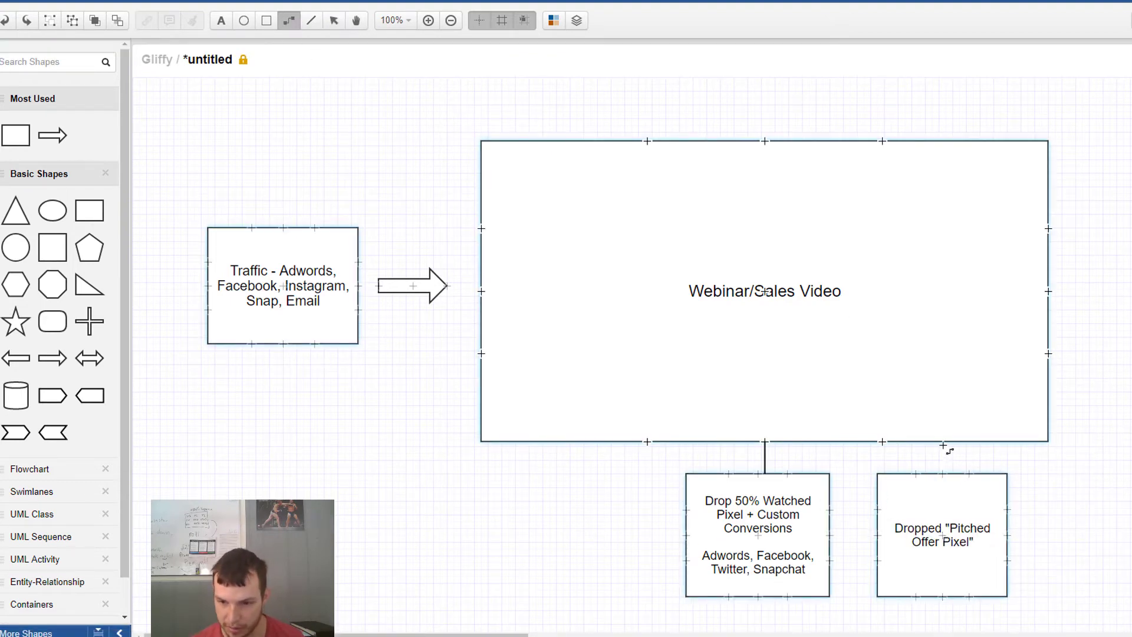
left_click_drag(942, 442, 942, 473)
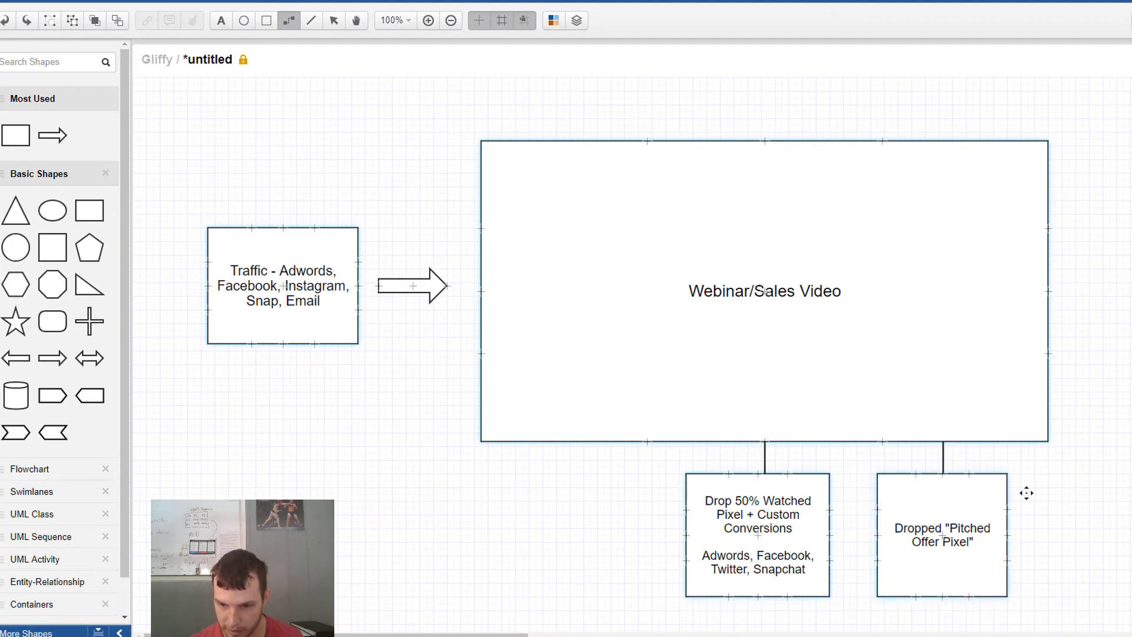
Add a rectangle to the right of the Webinar/Sales Video box and enlarge it to the height of the Traffic box
left_click_drag(16, 135, 1123, 289)
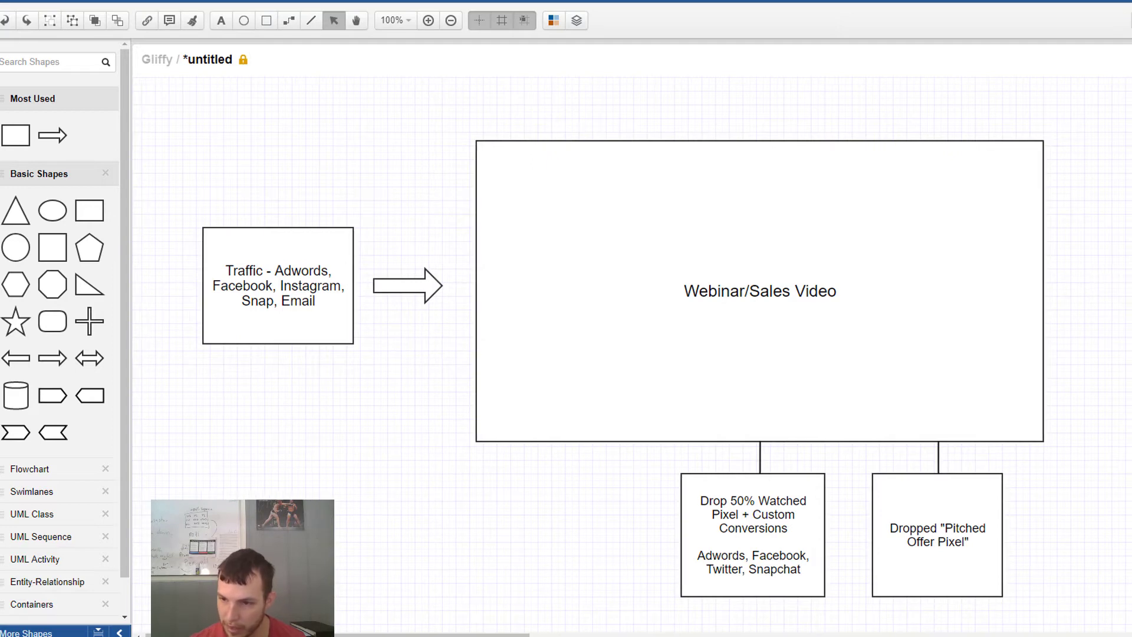
left_click_drag(1111, 357, 1094, 362)
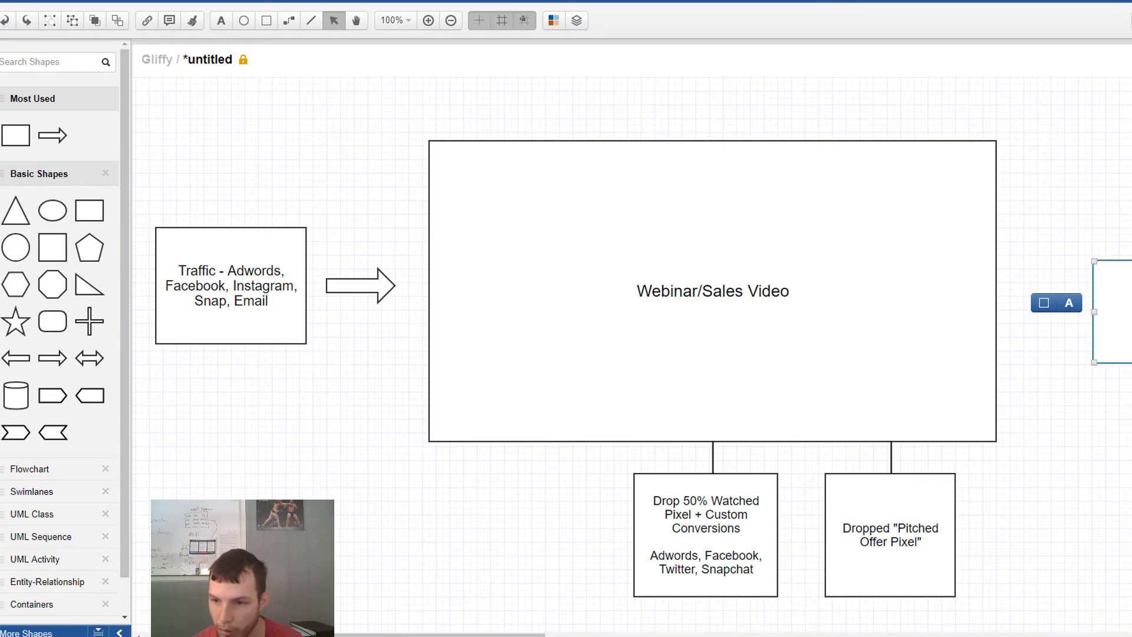
left_click_drag(1094, 261, 1094, 248)
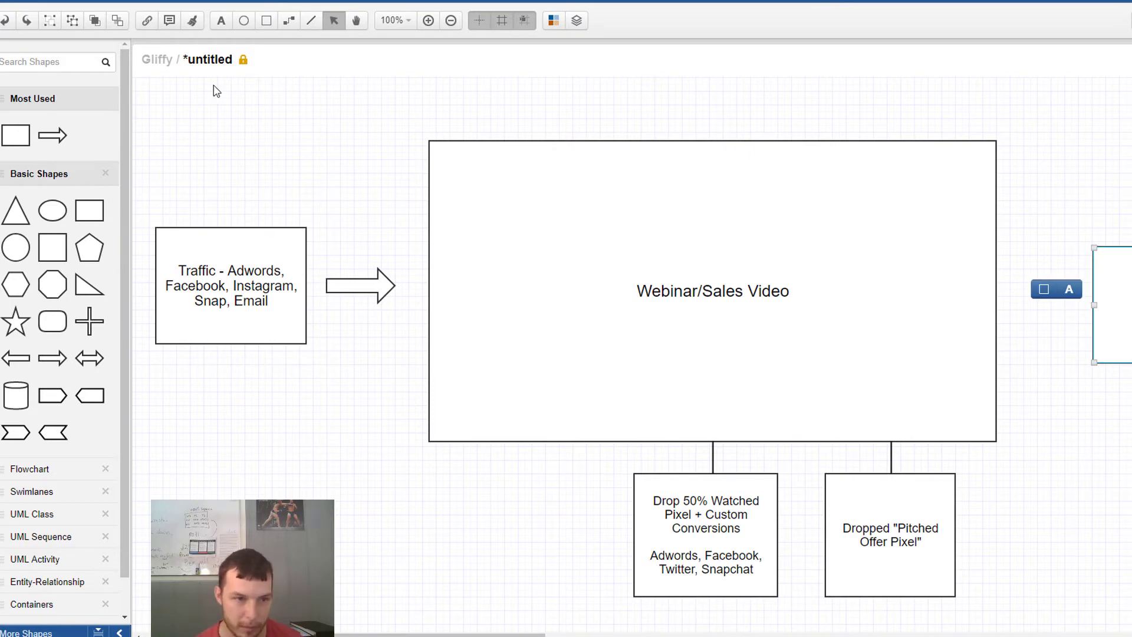
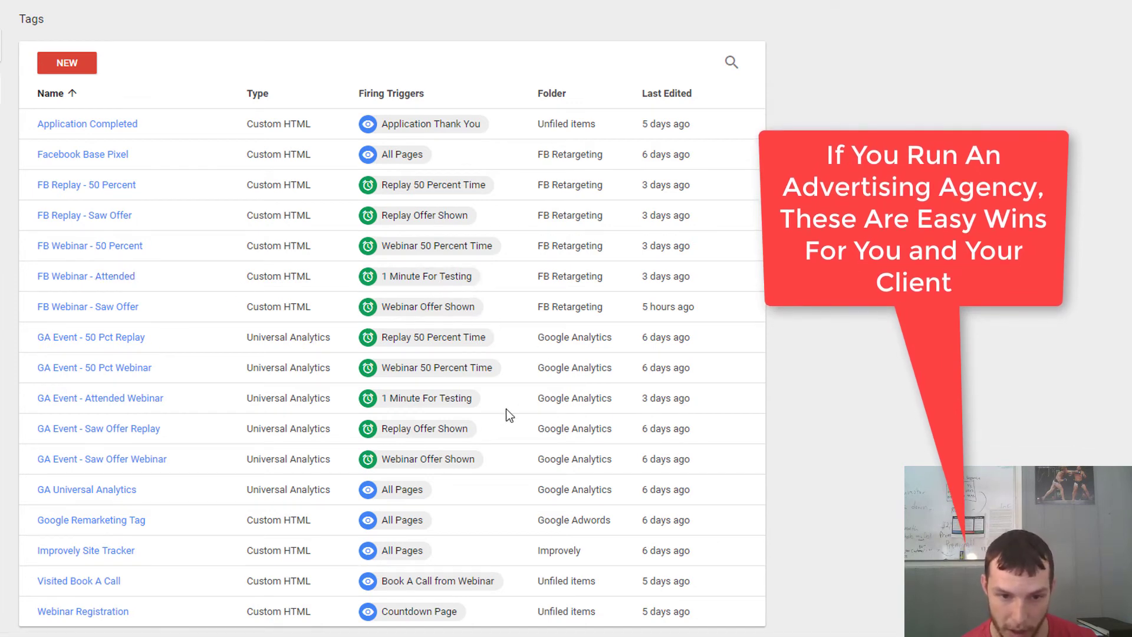
In Google Tag Manager's tag list, examine the Application Completed tag's script and its Application Thank You page view trigger
scroll(506, 408, "down", 1)
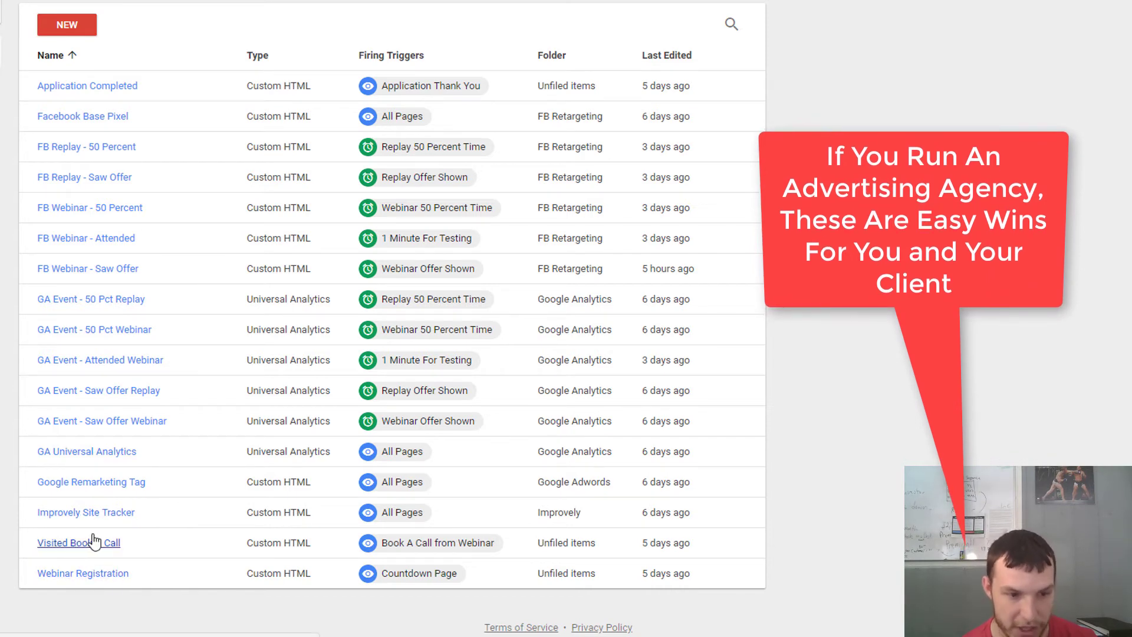
scroll(230, 477, "up", 1)
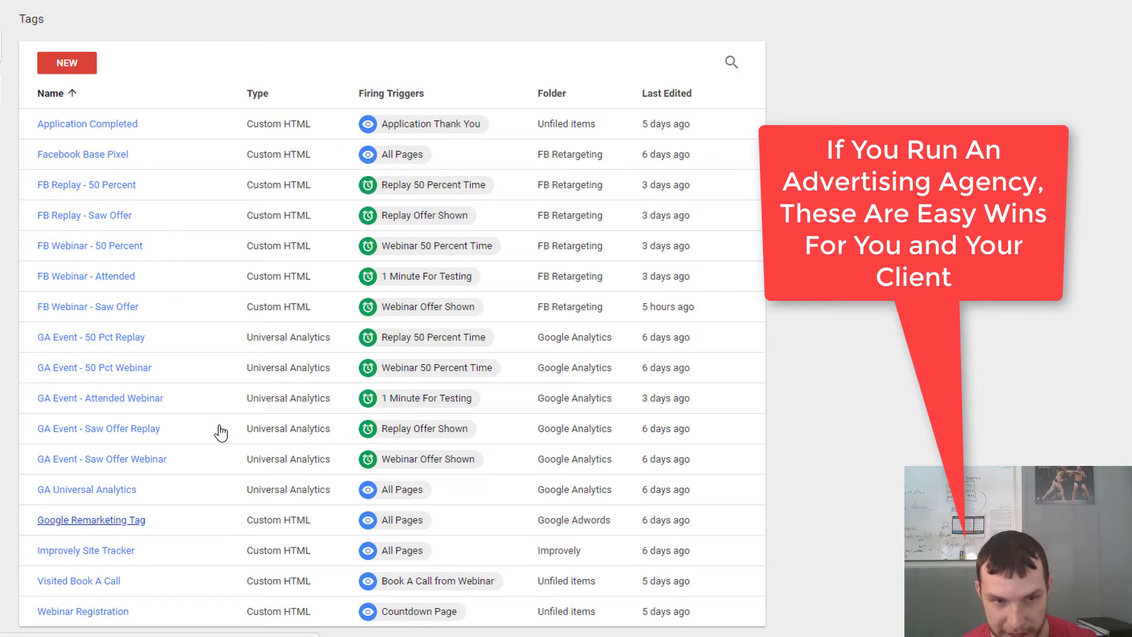
left_click(107, 125)
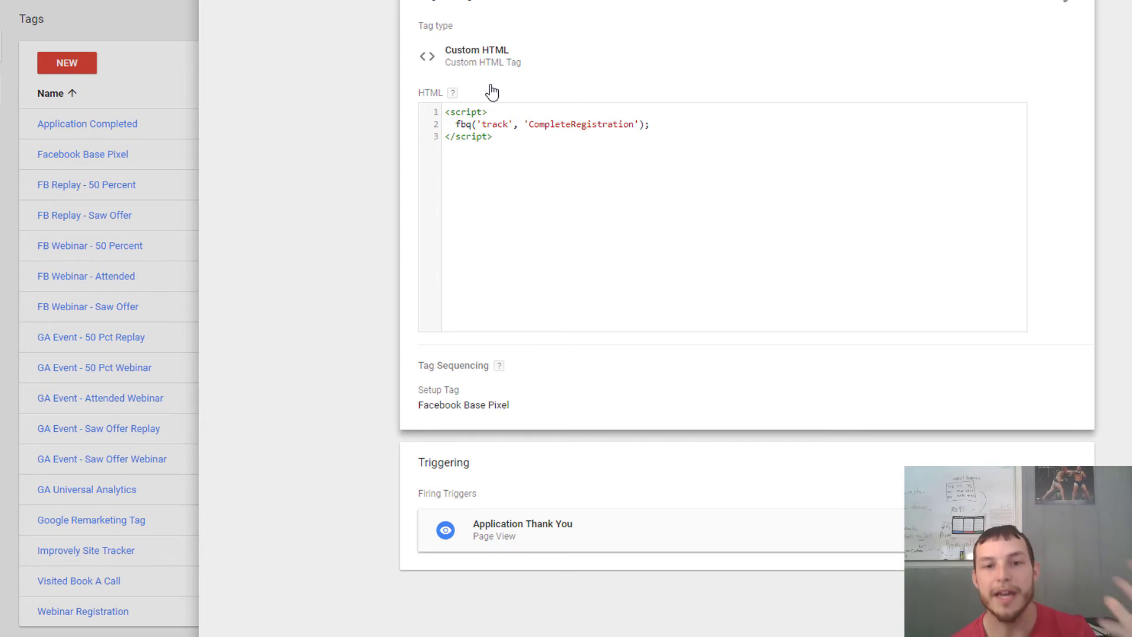
left_click(576, 535)
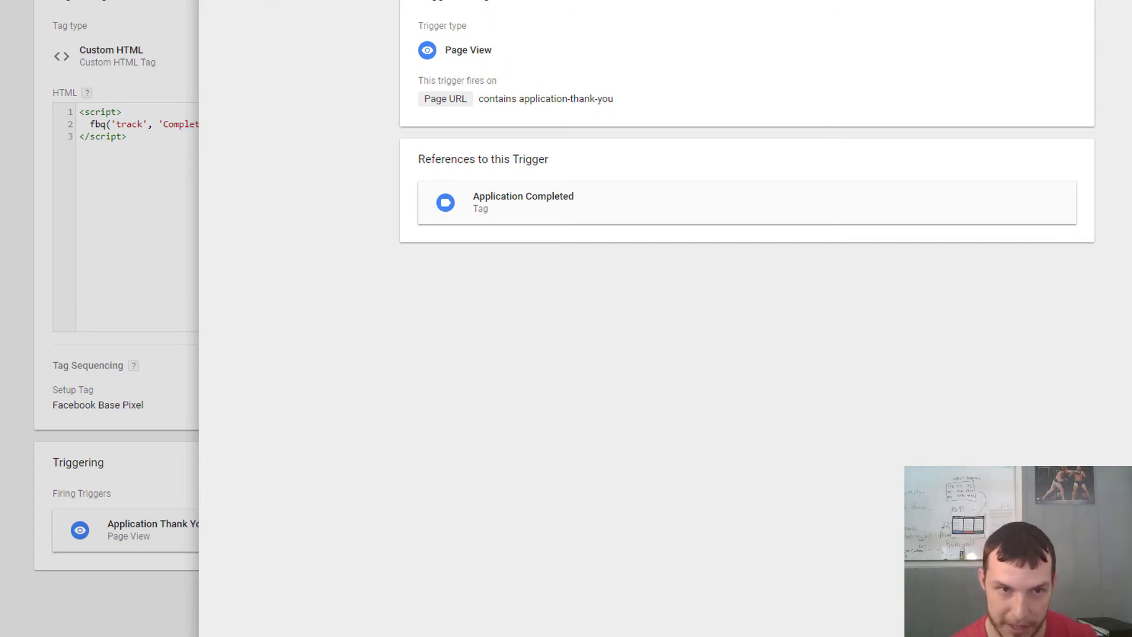
key("Escape")
key("Escape")
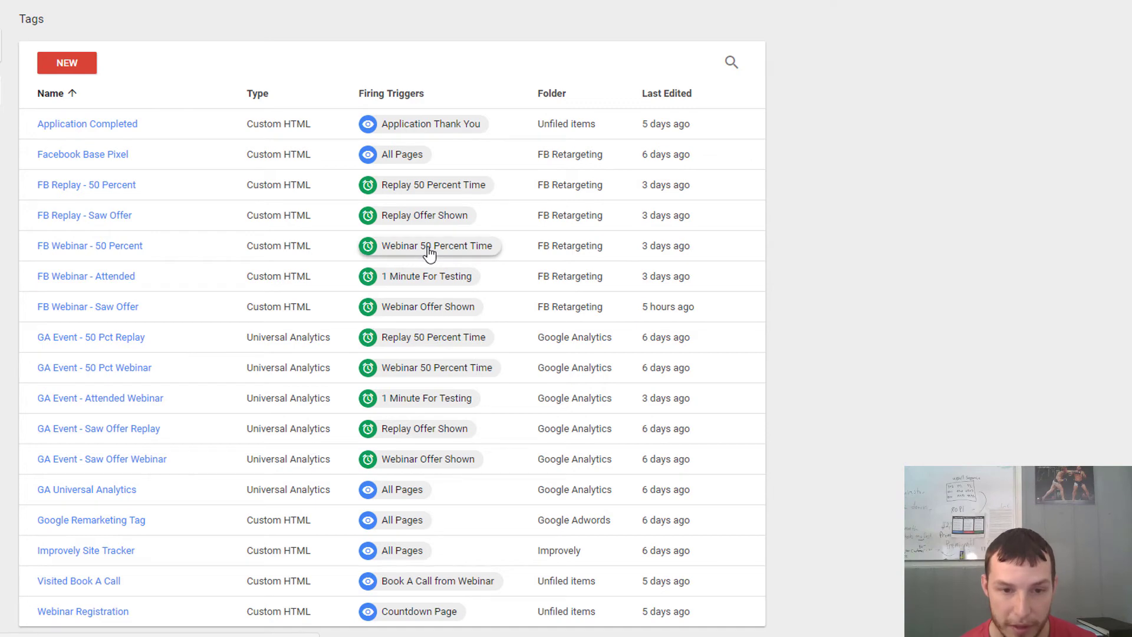
Examine the FB Webinar - 50 Percent tag's script and the settings of its Webinar 50 Percent Time trigger
left_click(125, 251)
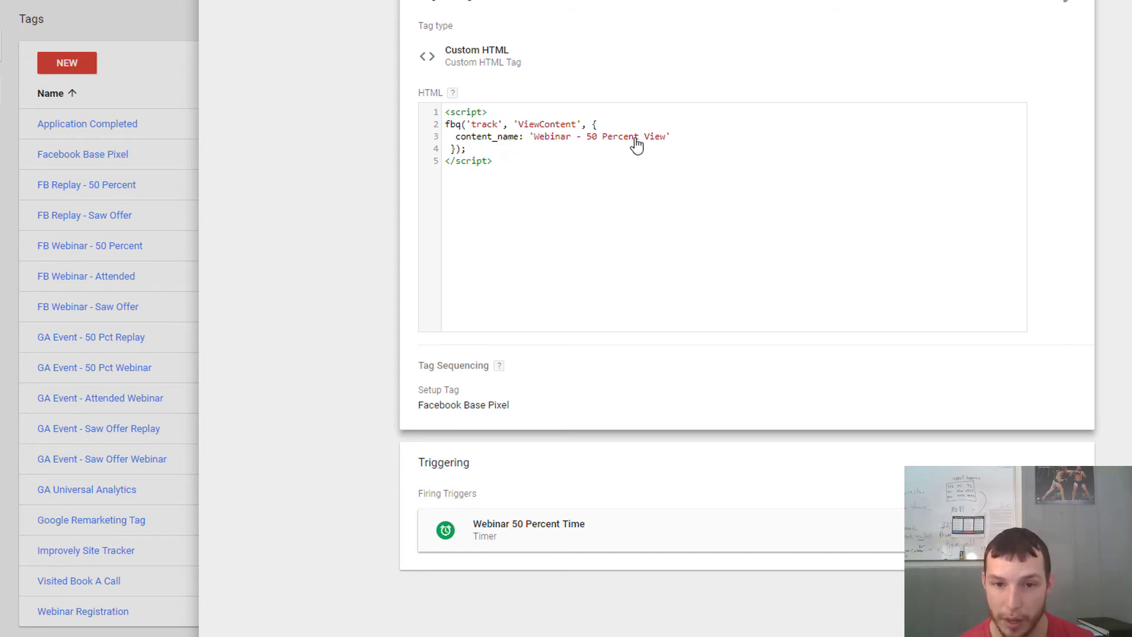
left_click(528, 551)
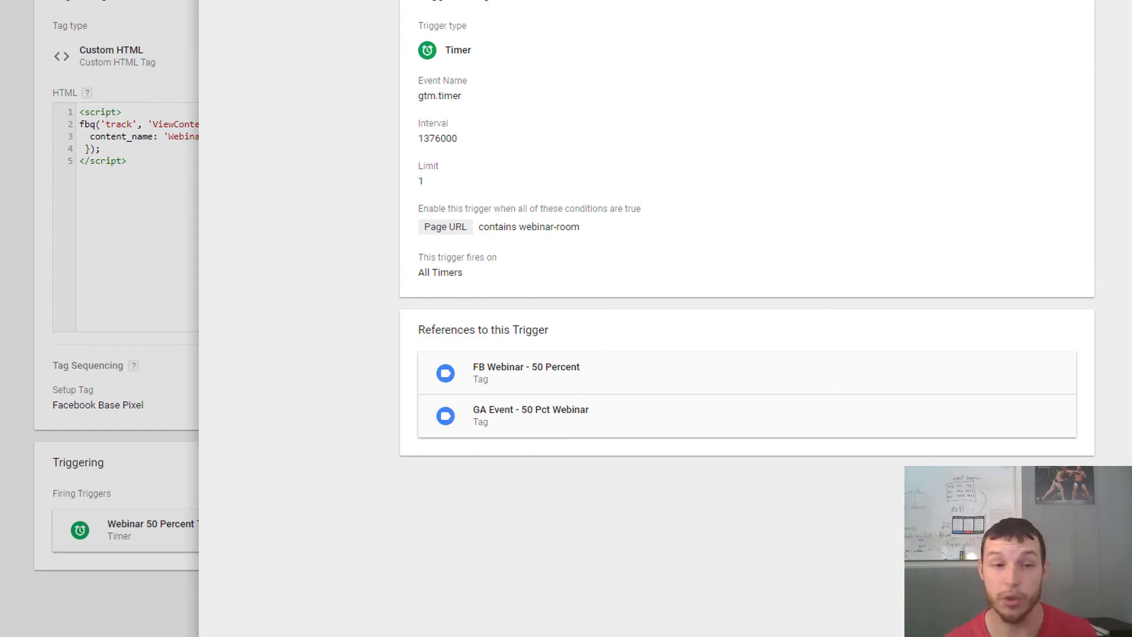
key("Escape")
key("Escape")
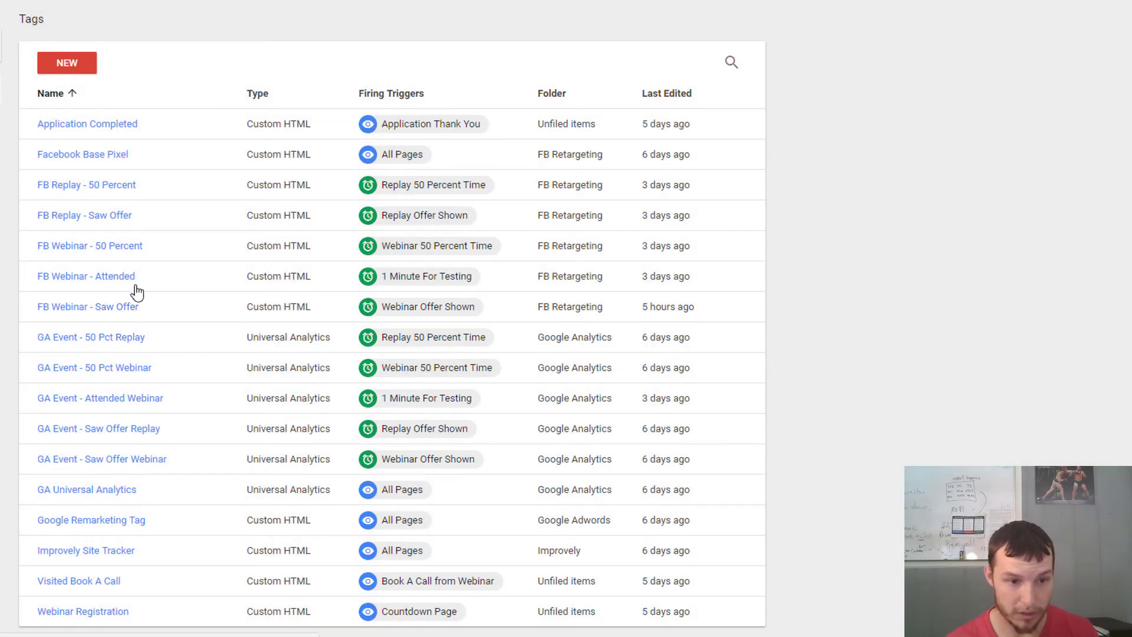
Examine the FB Webinar - Saw Offer tag's script and the settings of its Webinar Offer Shown timer trigger
left_click(120, 312)
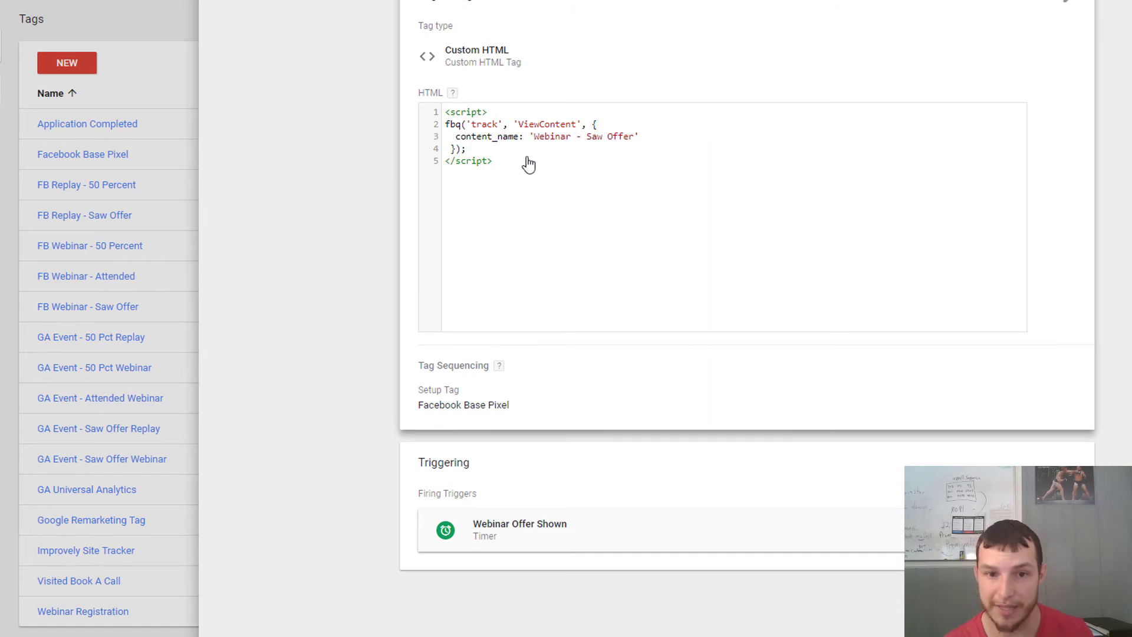
left_click(592, 523)
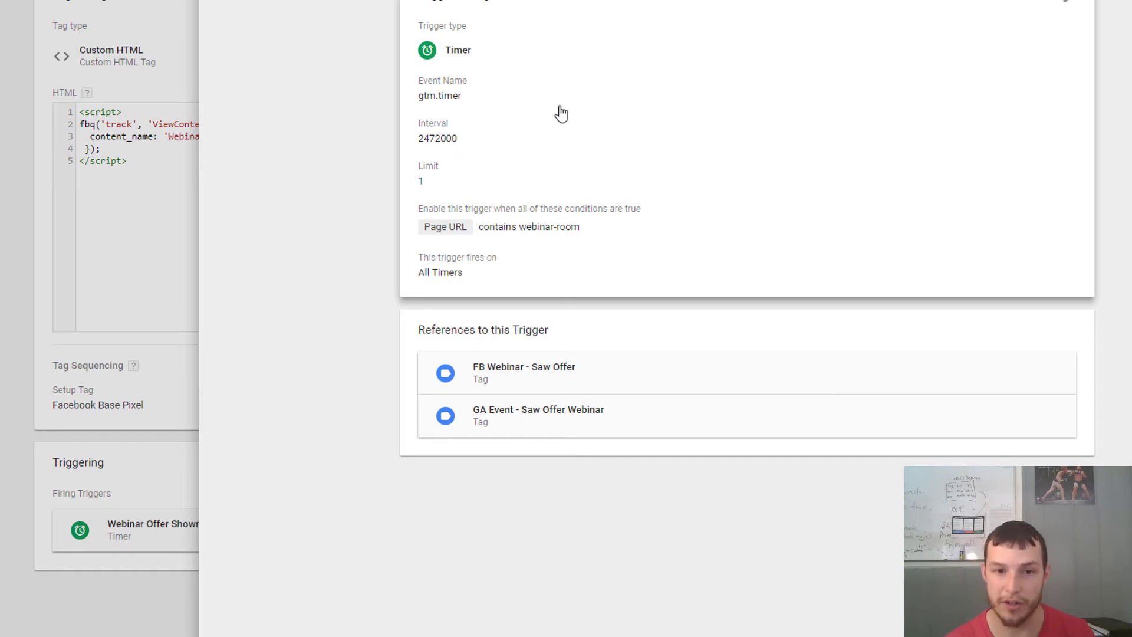
key("Escape")
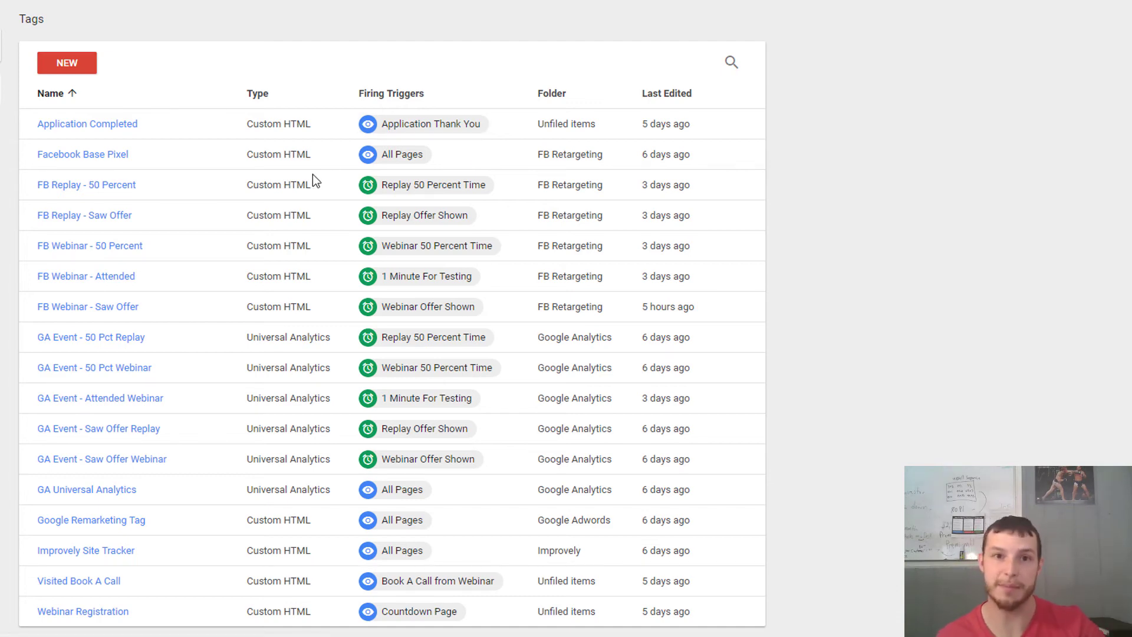
scroll(312, 174, "down", 2)
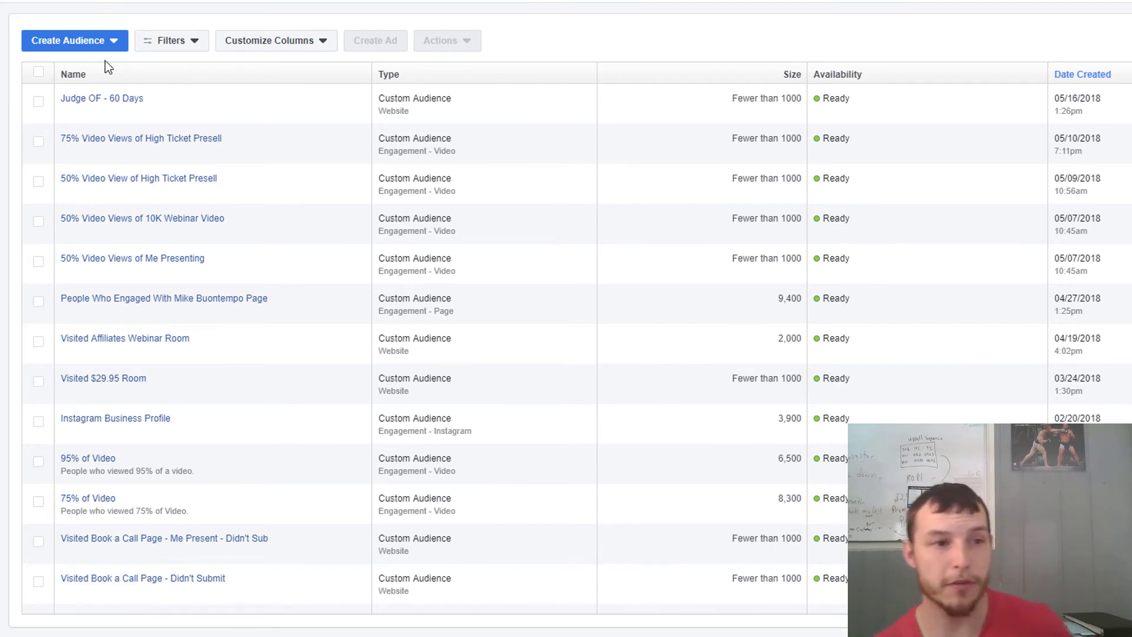
Switch to Facebook's Audiences page and start a new custom audience based on website traffic
left_click(90, 43)
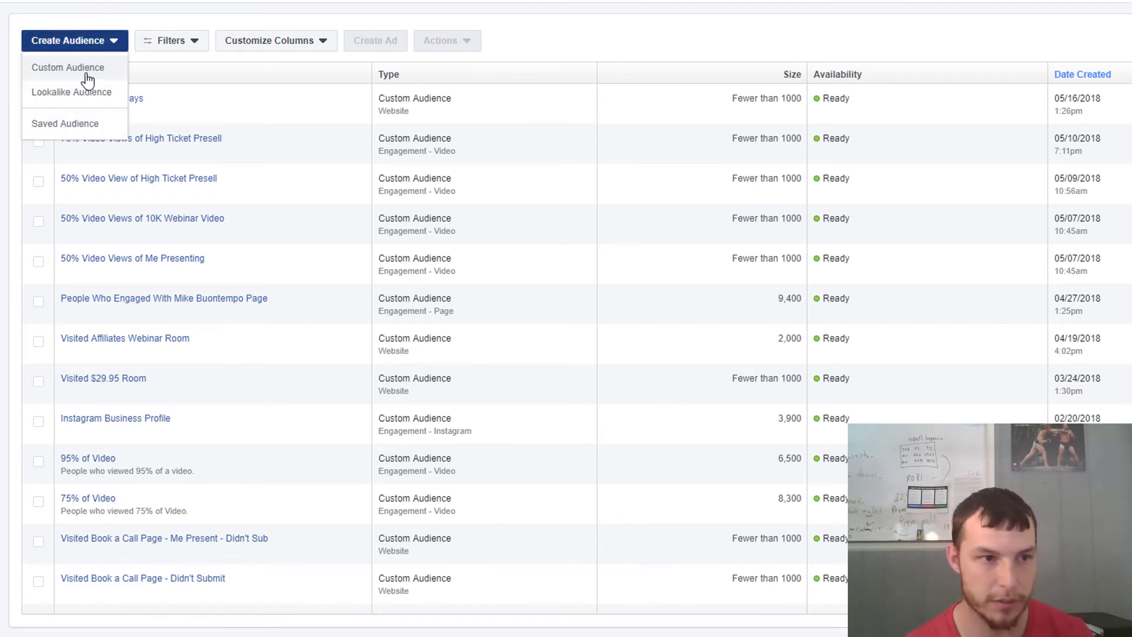
left_click(87, 76)
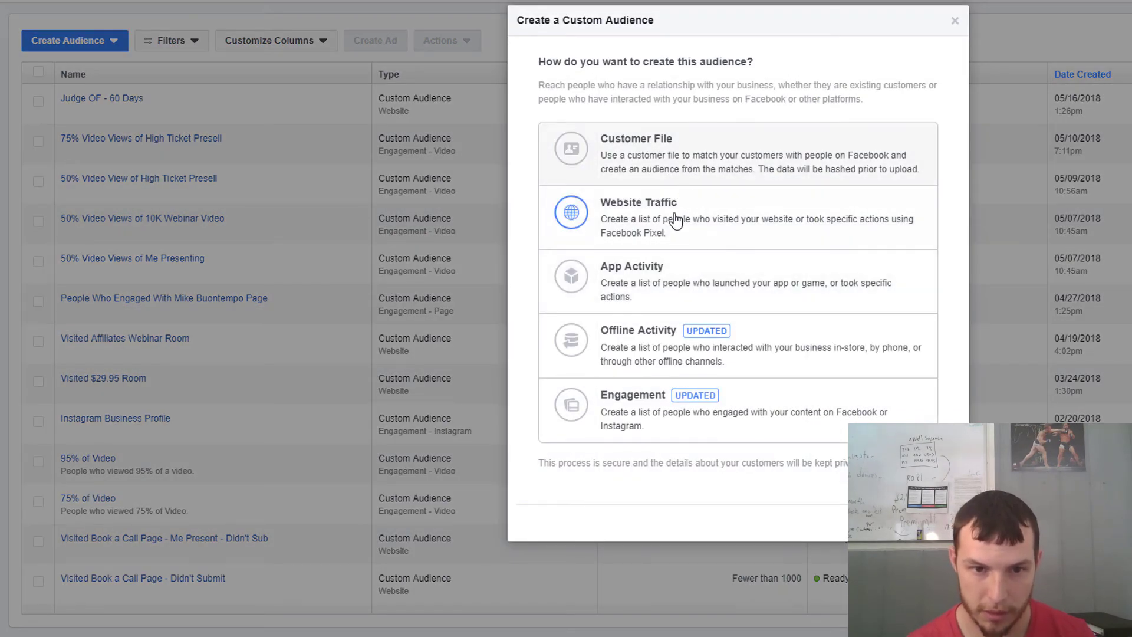
left_click(675, 222)
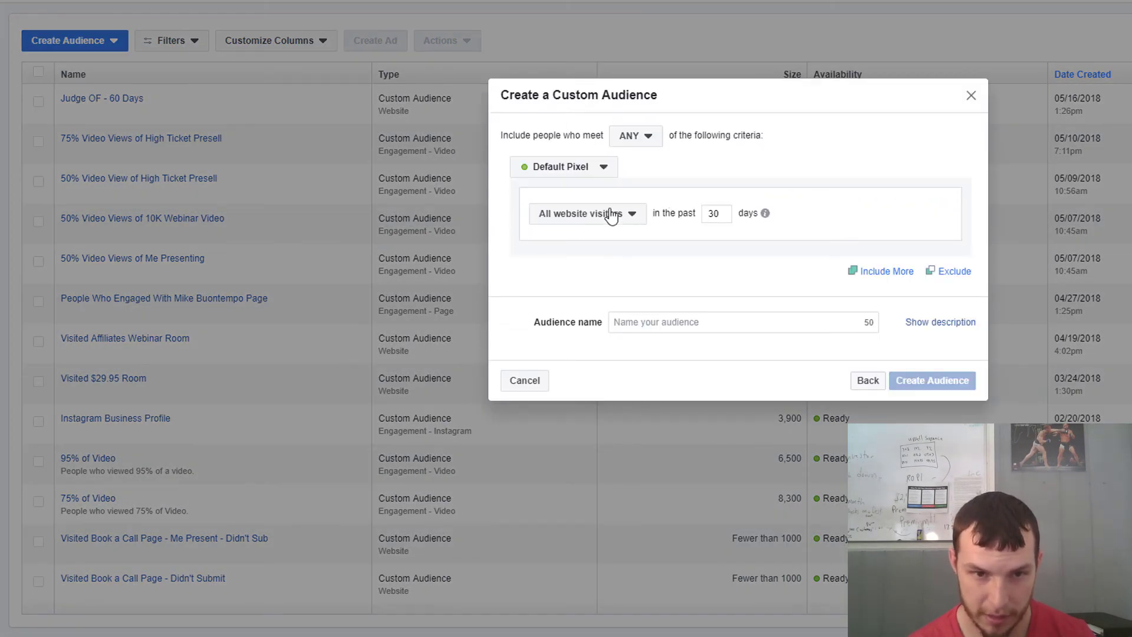
Set the audience criteria to people with the ViewContent event in the past 90 days
left_click(599, 215)
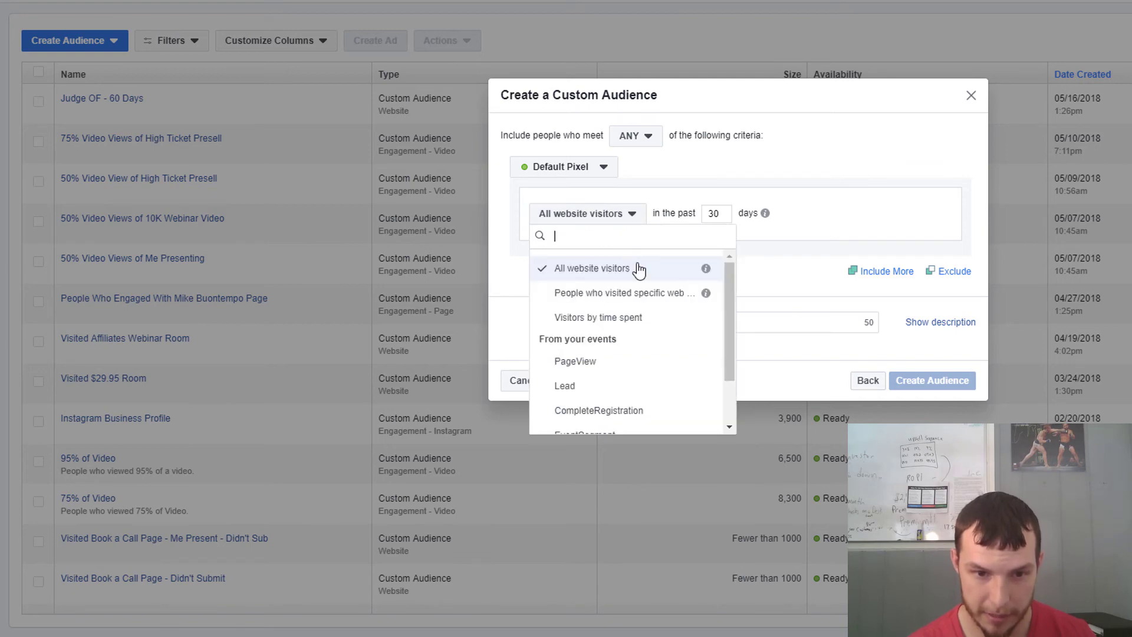
scroll(623, 347, "down", 2)
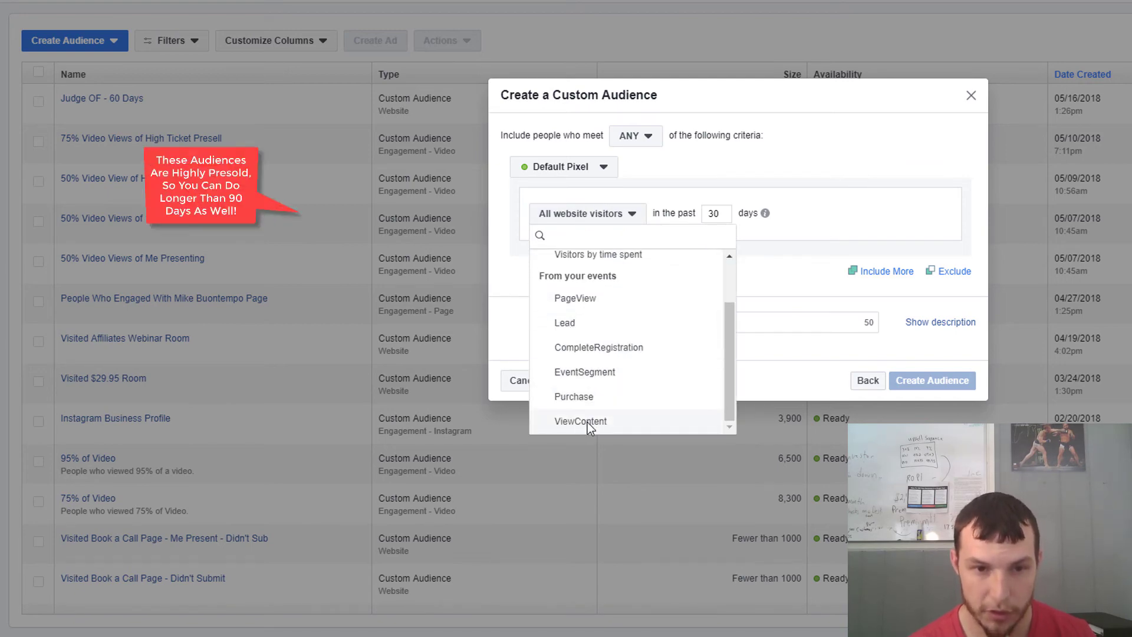
left_click(588, 422)
double_click(687, 210)
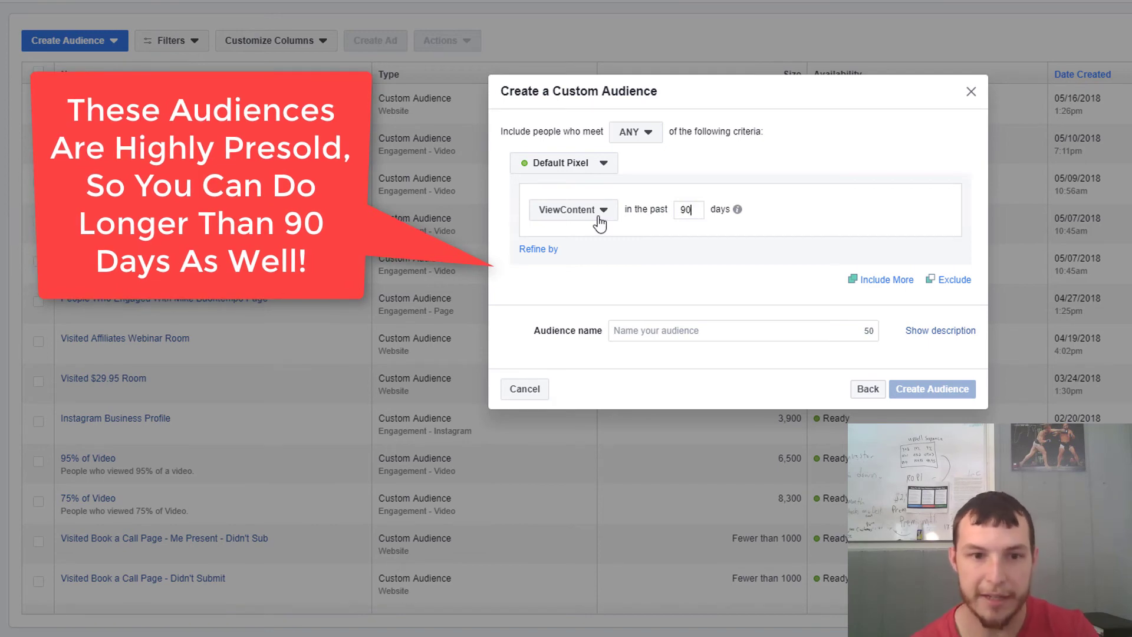
Refine the ViewContent criteria by URL/Parameter and choose the content_name parameter
left_click(539, 250)
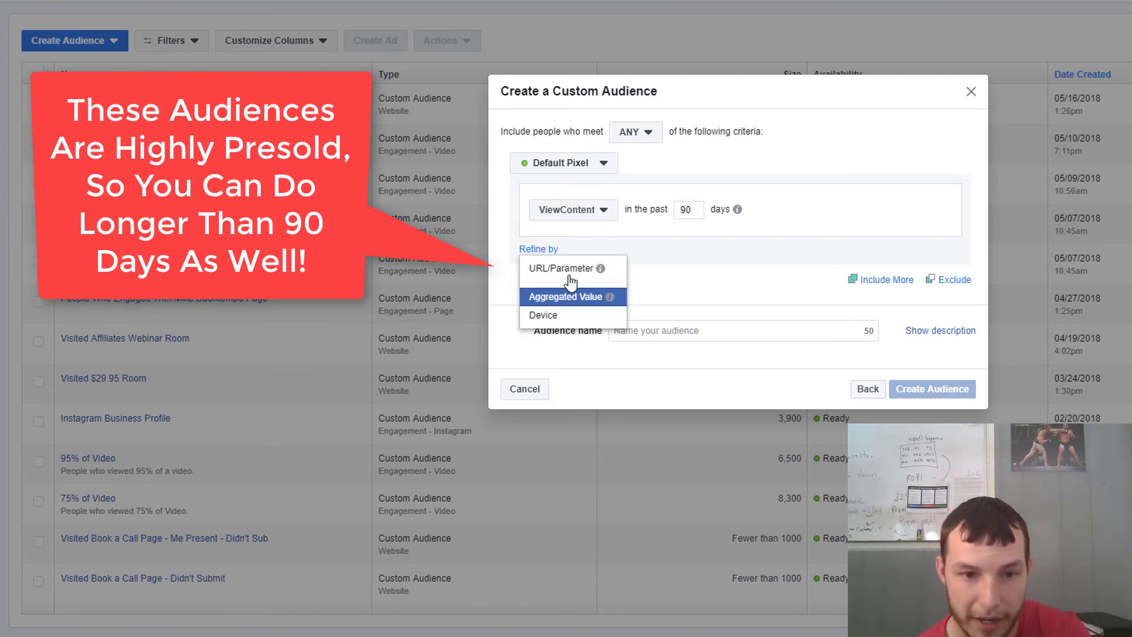
left_click(567, 269)
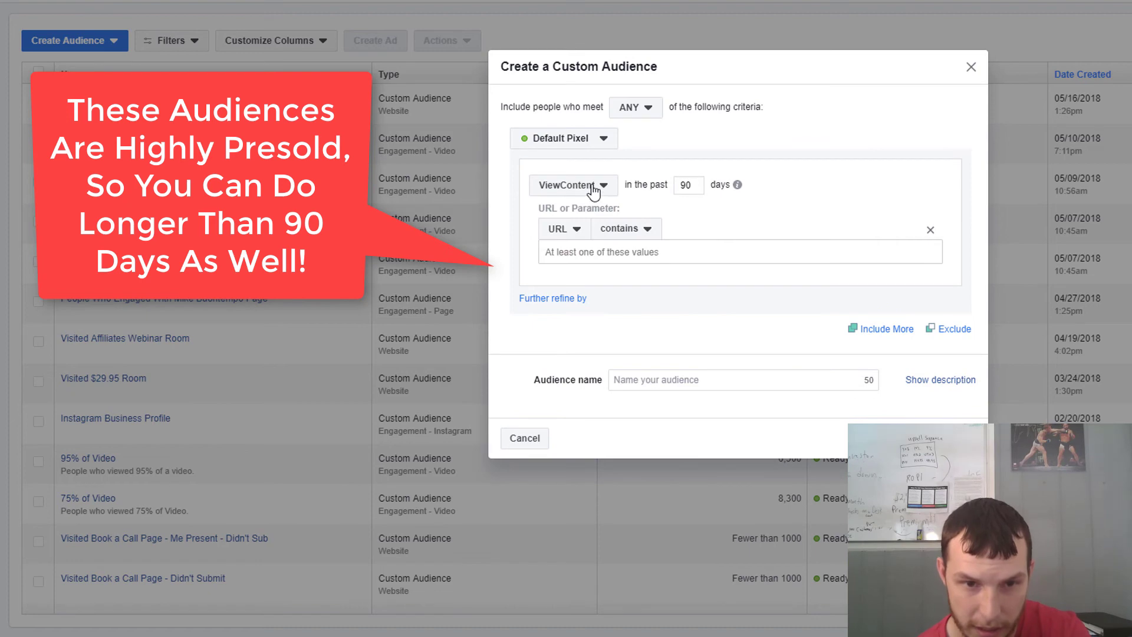
left_click(565, 232)
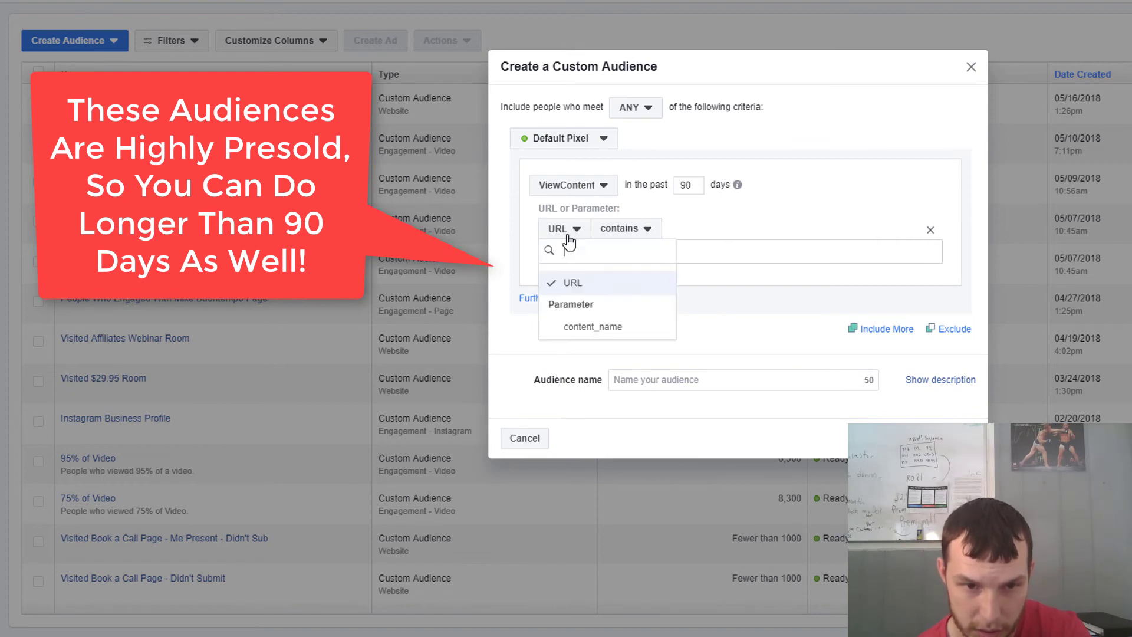
left_click(590, 326)
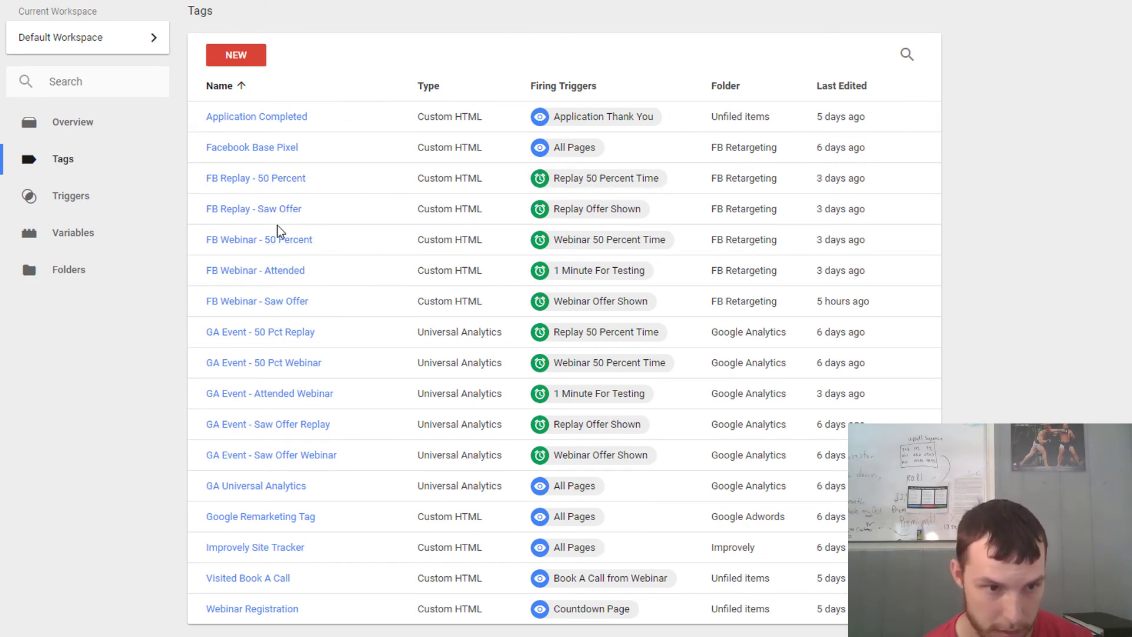
Copy 'Webinar - 50 Percent View' from the FB Webinar - 50 Percent tag in Google Tag Manager into the Facebook audience's content_name filter
left_click(272, 243)
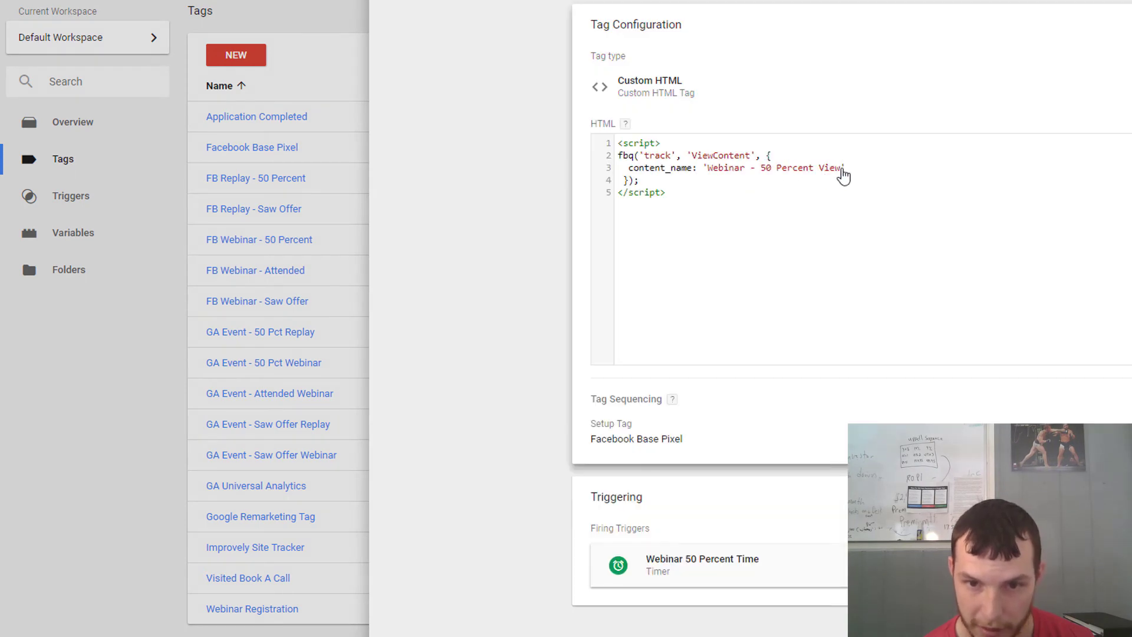
left_click(843, 175)
left_click_drag(834, 142, 700, 143)
right_click(703, 142)
left_click(726, 170)
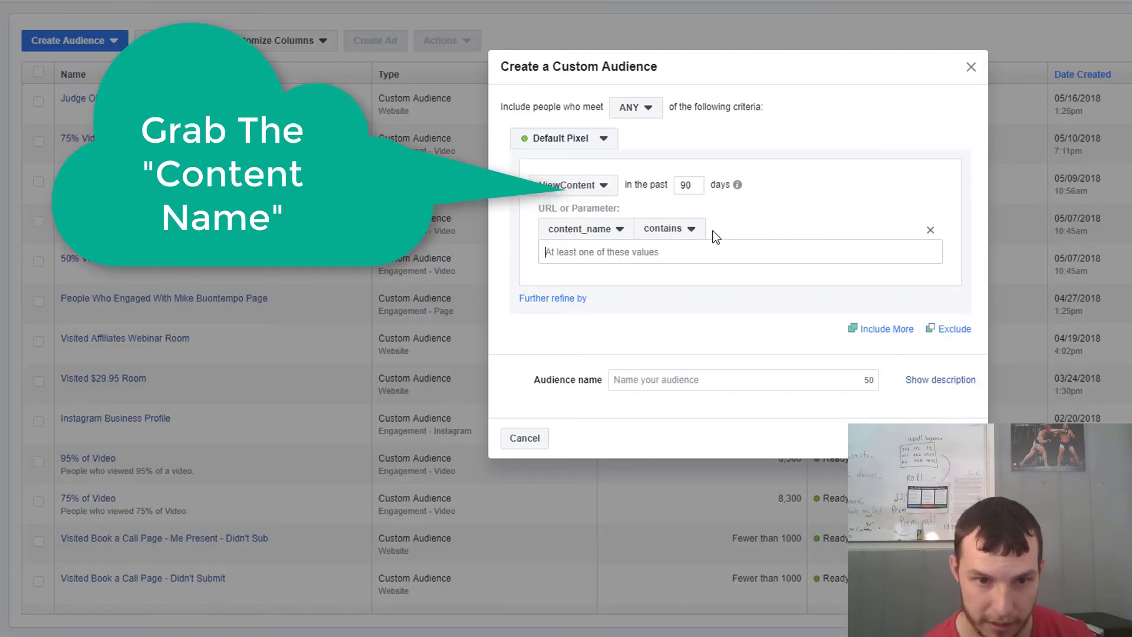
key("ctrl+v")
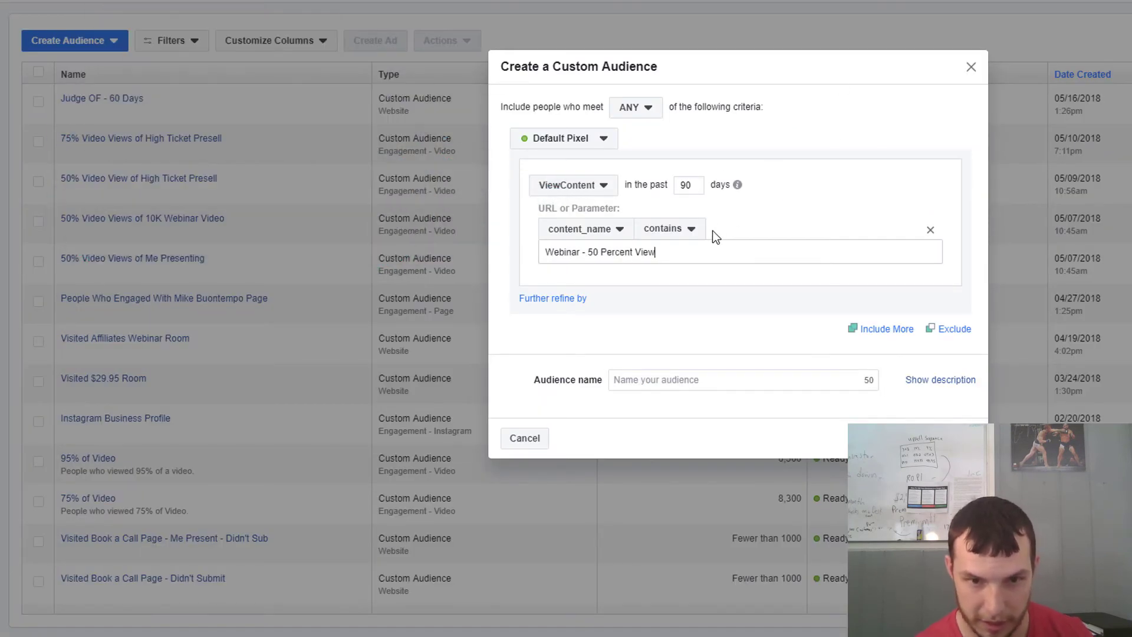
key("Return")
Name the audience '50% Viewed Webinar' and add the description '50% Viewed Our Webinar'
left_click(678, 390)
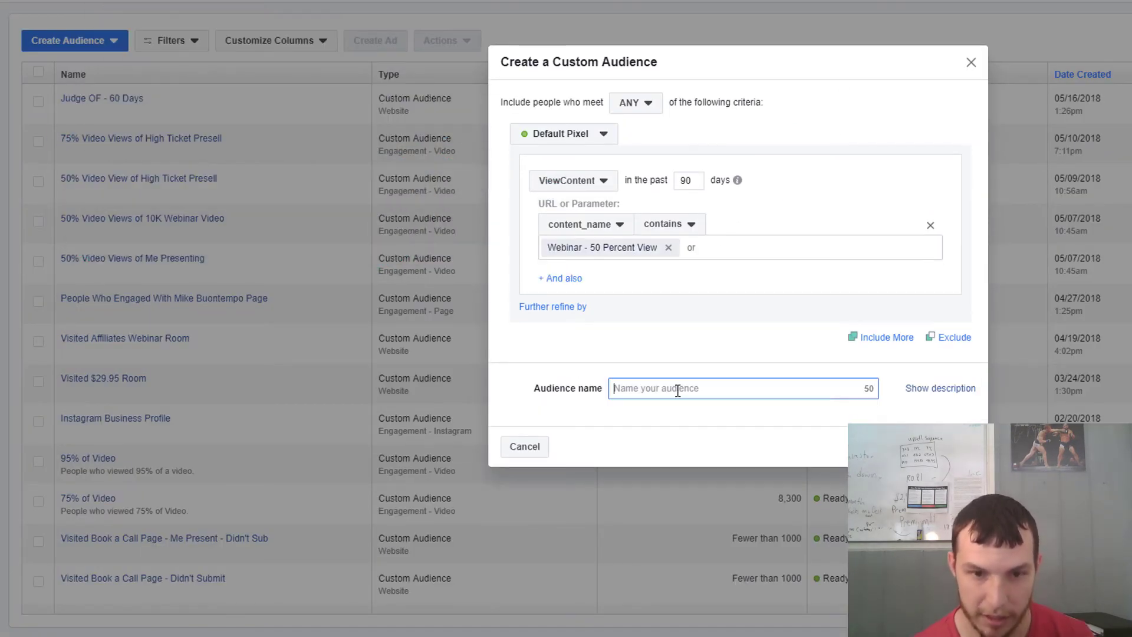
type("50% Viewed Webinar")
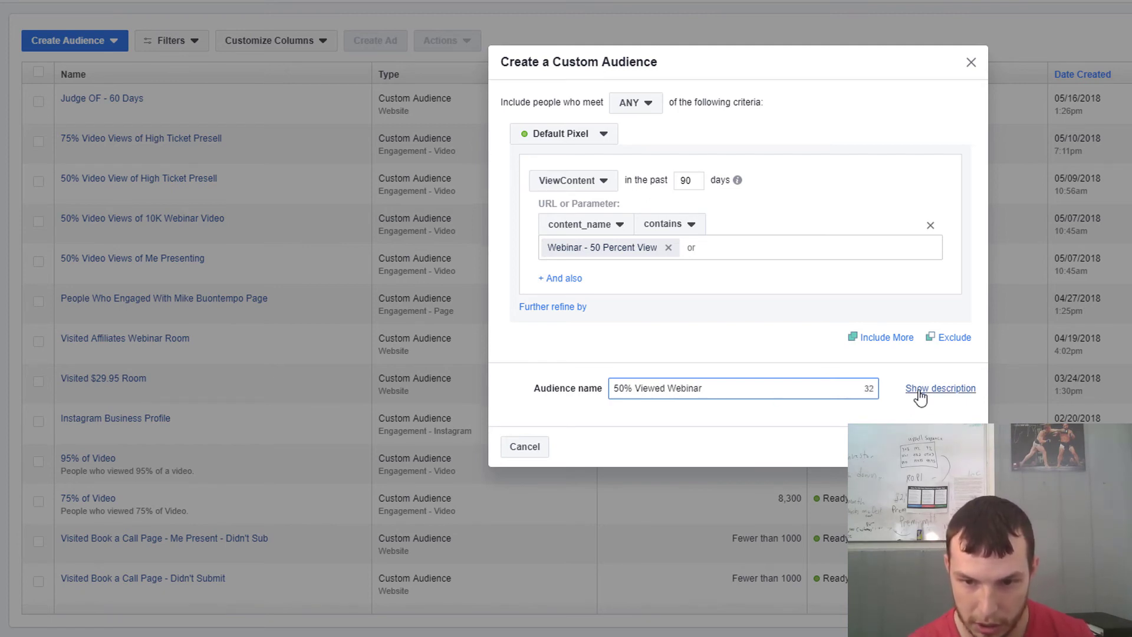
left_click(919, 390)
left_click(679, 432)
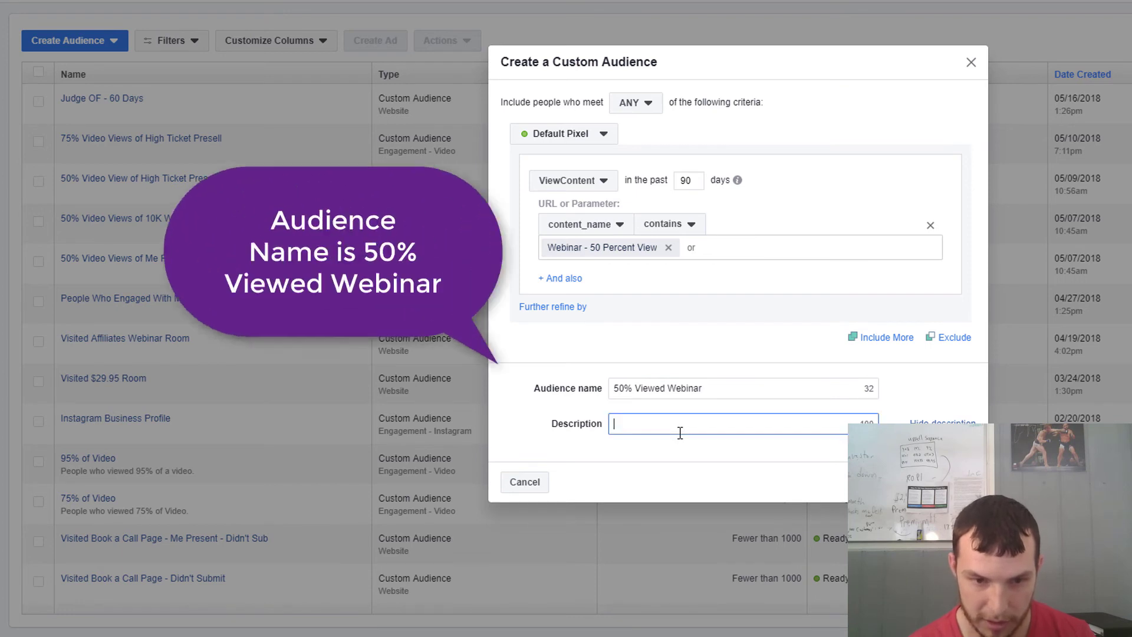
type("50% Viewe")
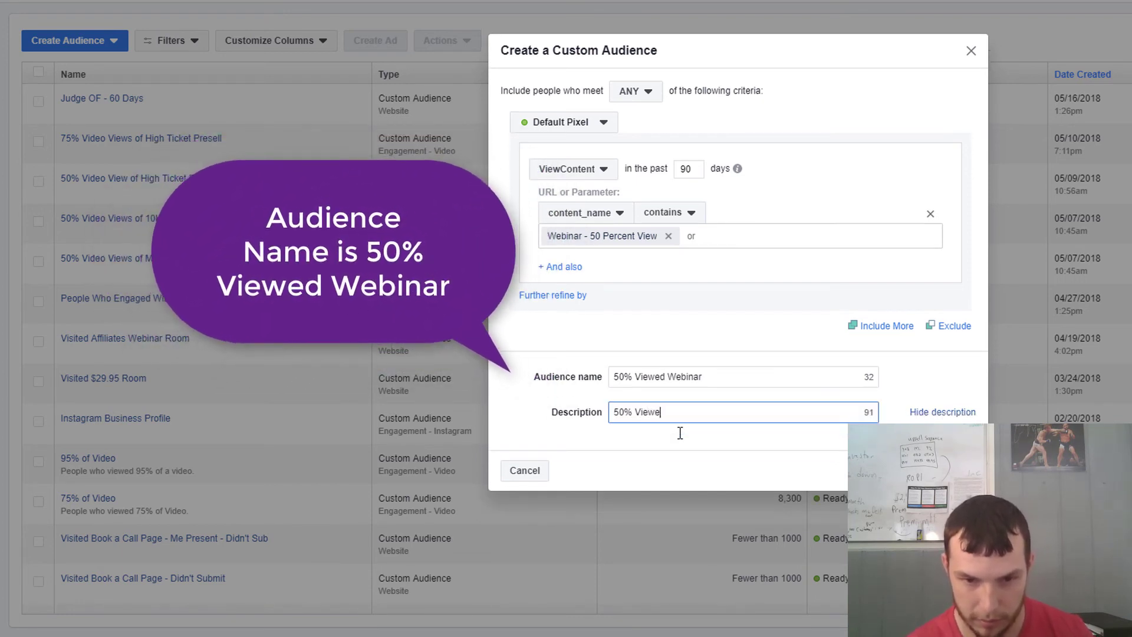
type("d O")
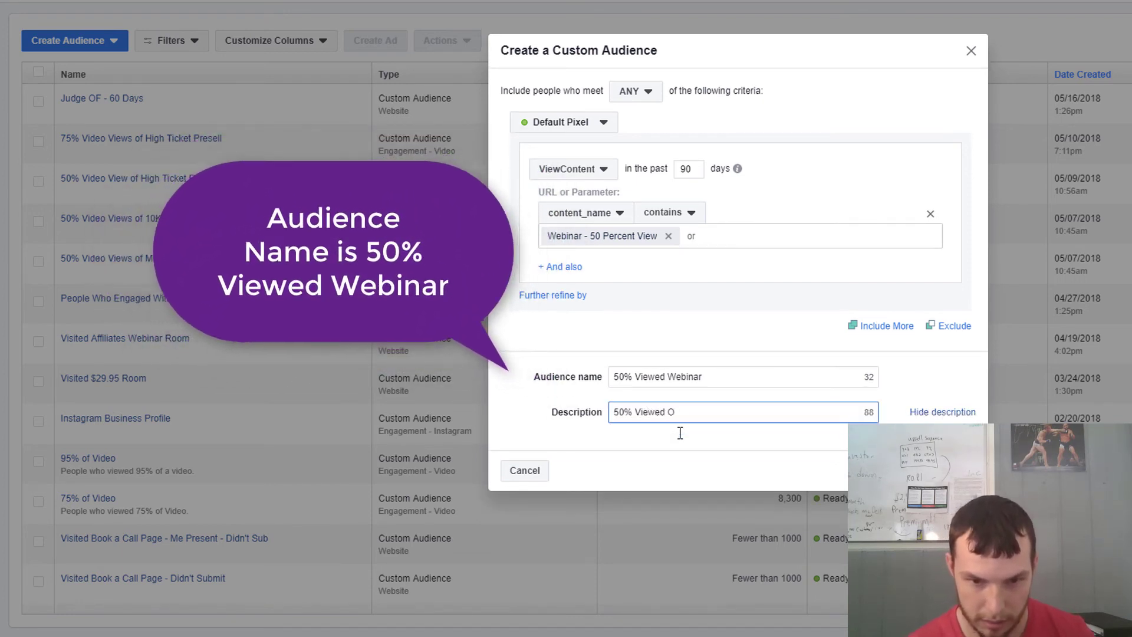
type("ur Webinar")
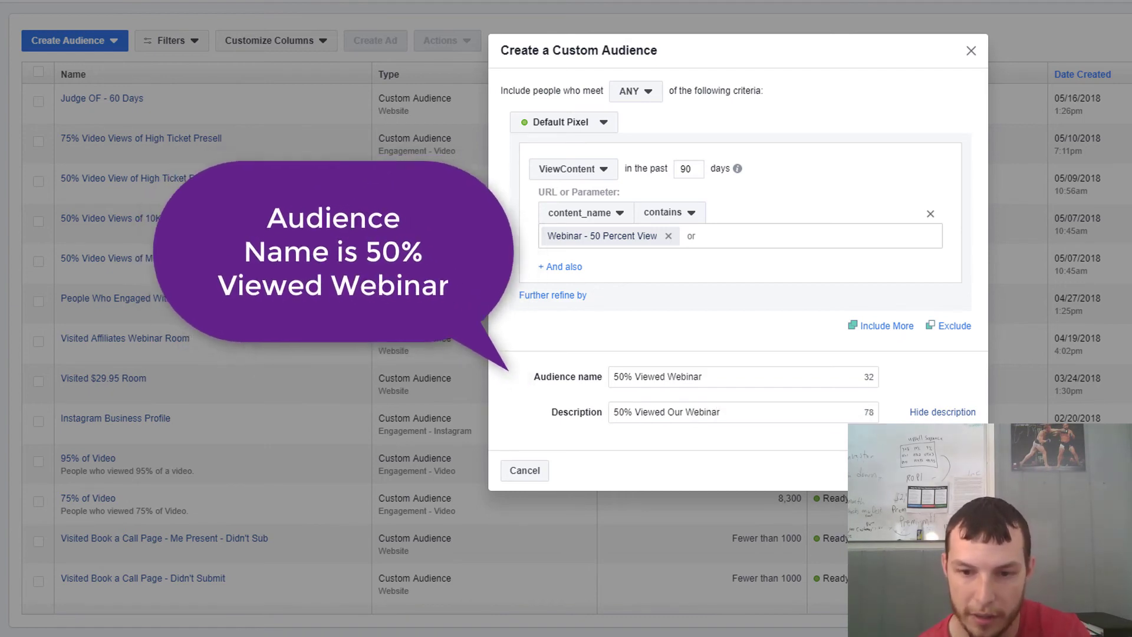
Create the '50% Viewed Webinar' audience, and start another custom audience based on website traffic
left_click(930, 471)
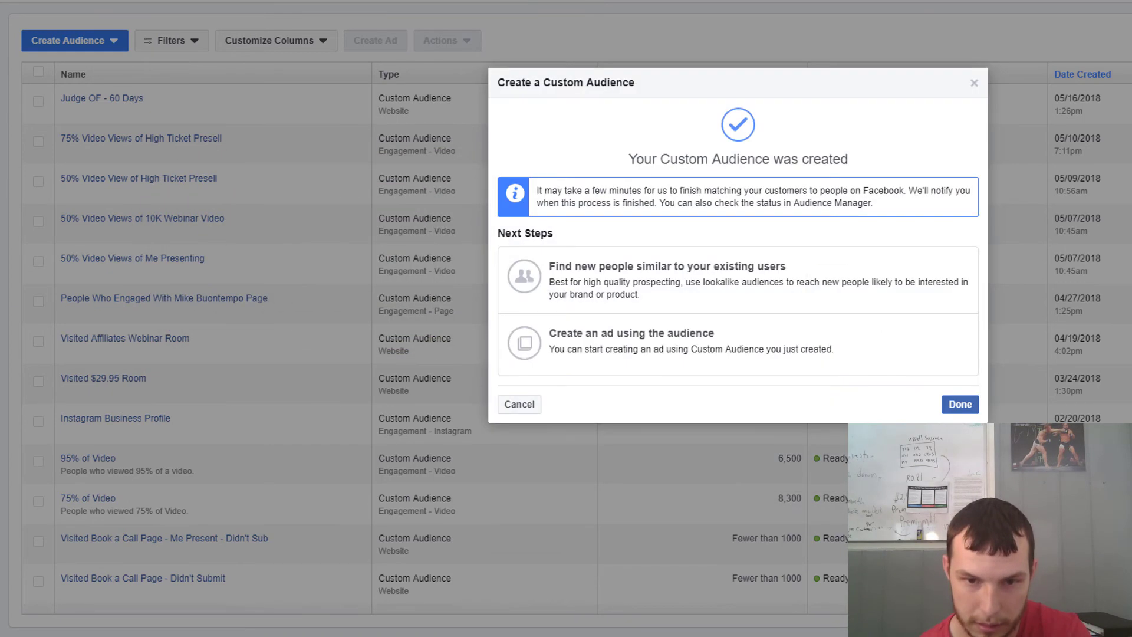
left_click(965, 406)
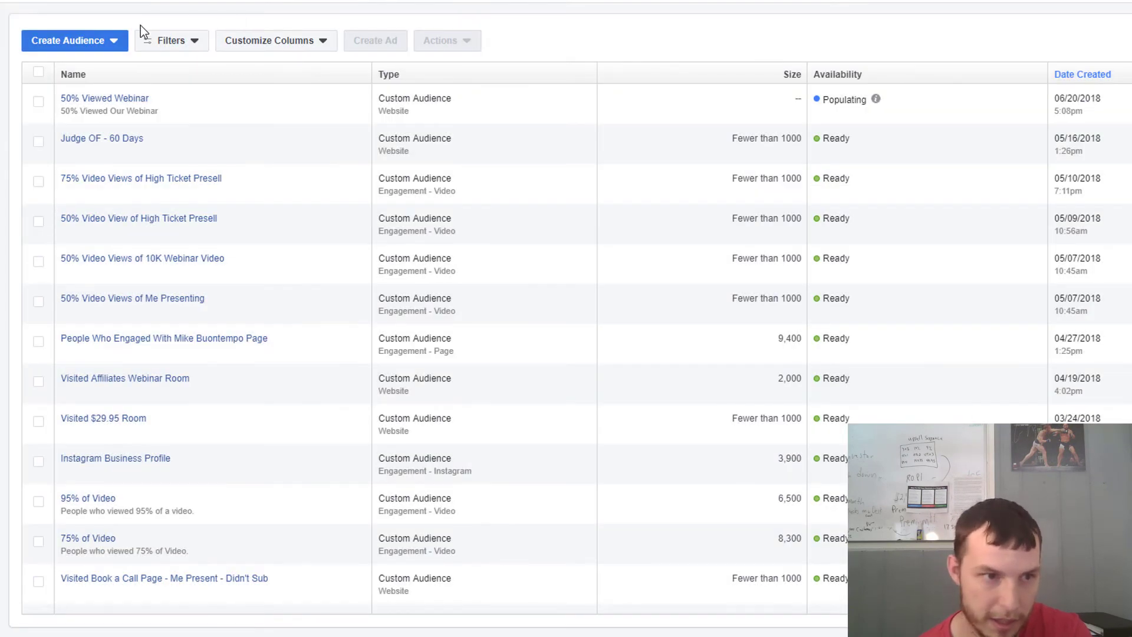
left_click(90, 43)
left_click(84, 69)
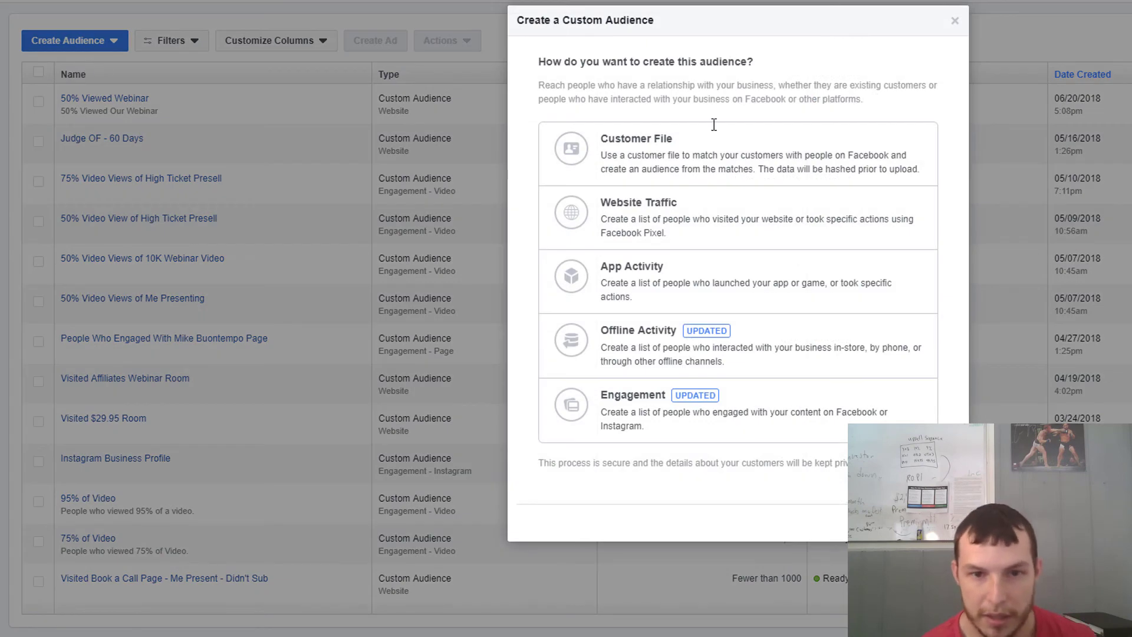
left_click(729, 231)
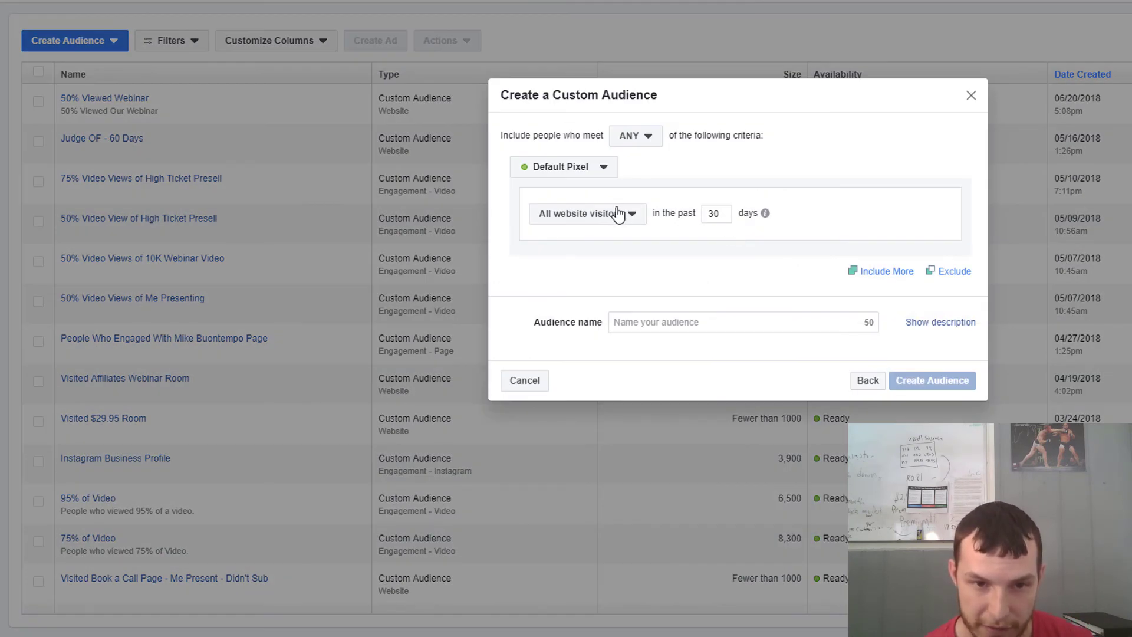
Set the new audience's criteria to people with the ViewContent event in the past 90 days
left_click(617, 214)
scroll(633, 377, "down", 1)
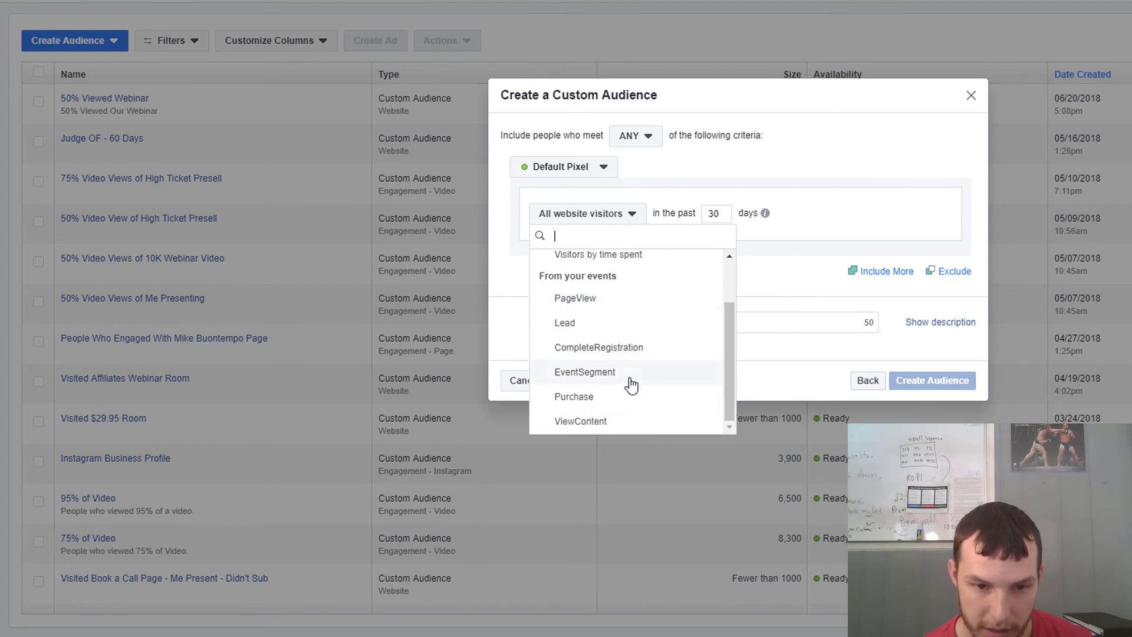
left_click(619, 423)
left_click_drag(686, 210, 671, 209)
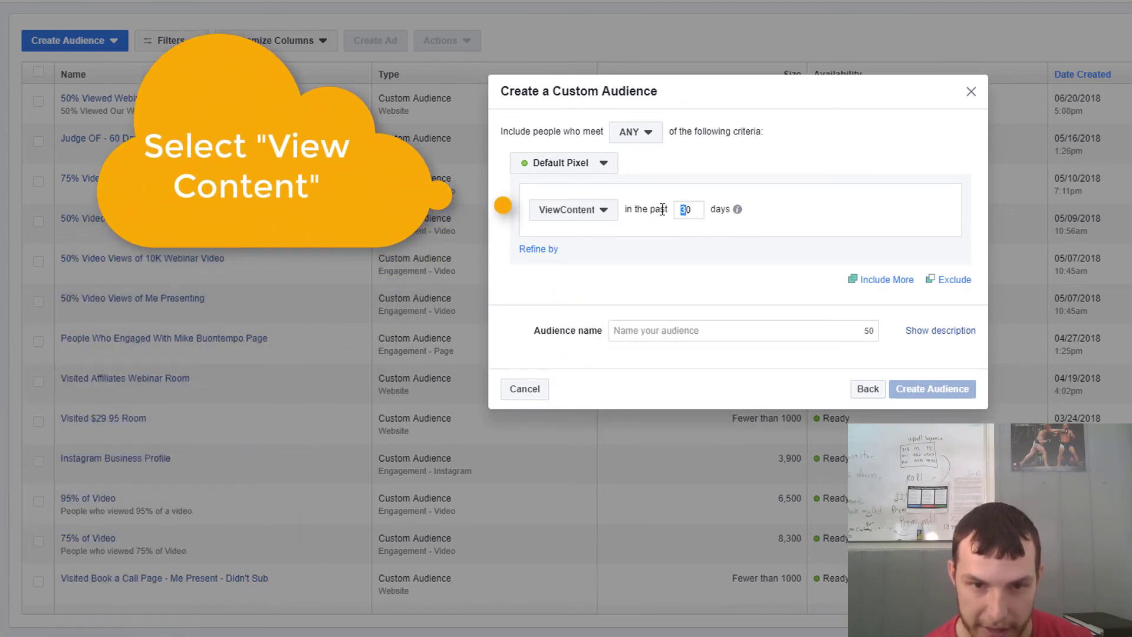
type("9")
left_click(608, 213)
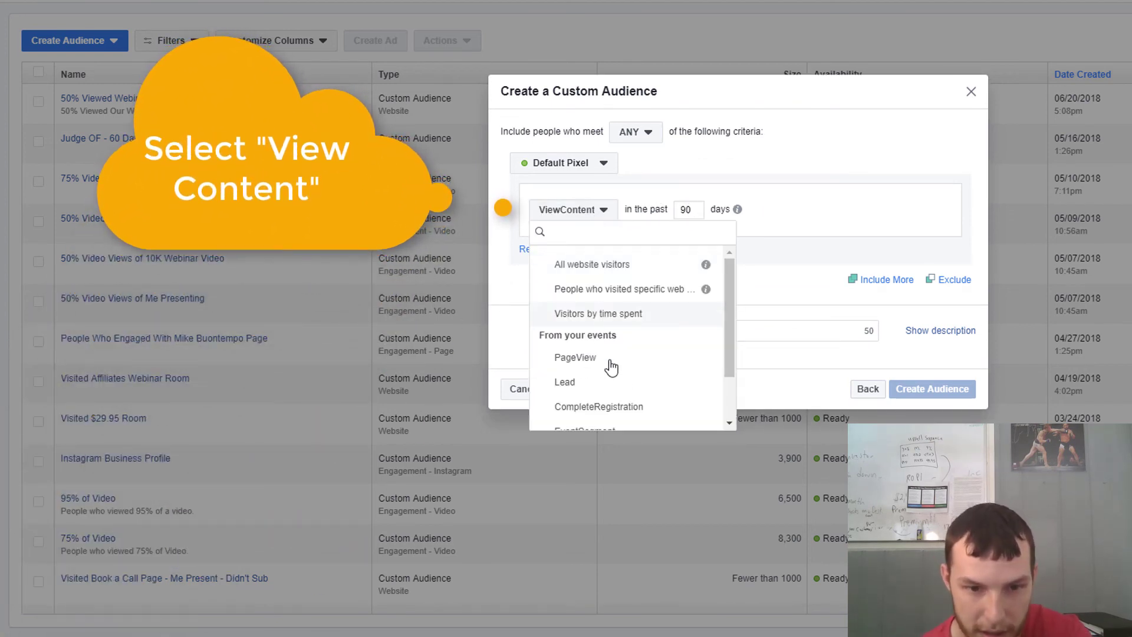
scroll(625, 377, "down", 2)
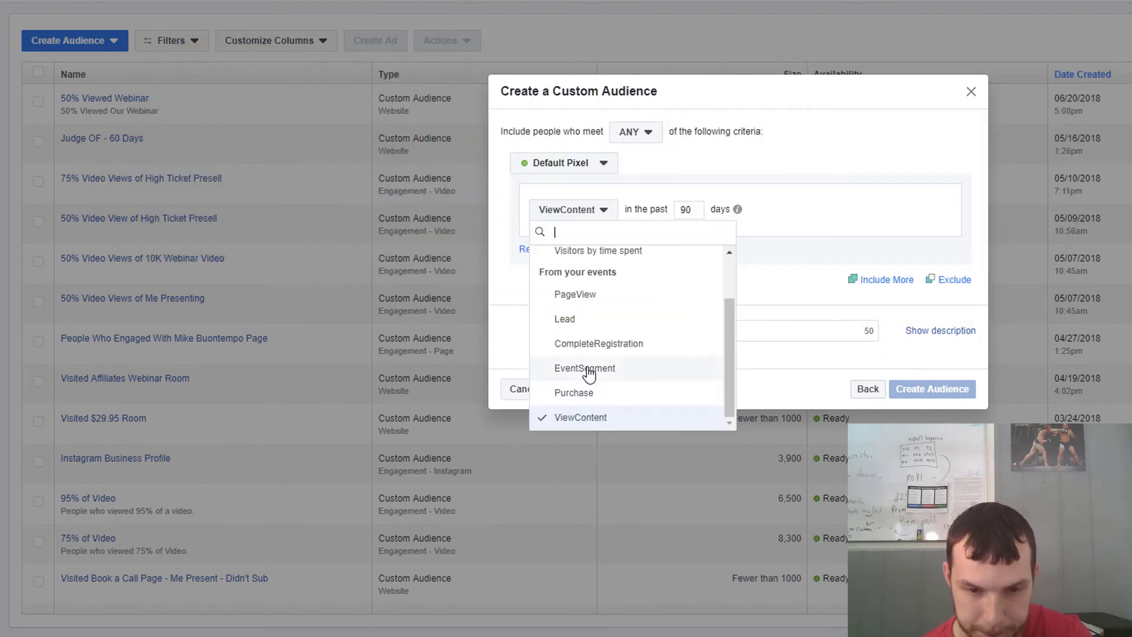
left_click(785, 211)
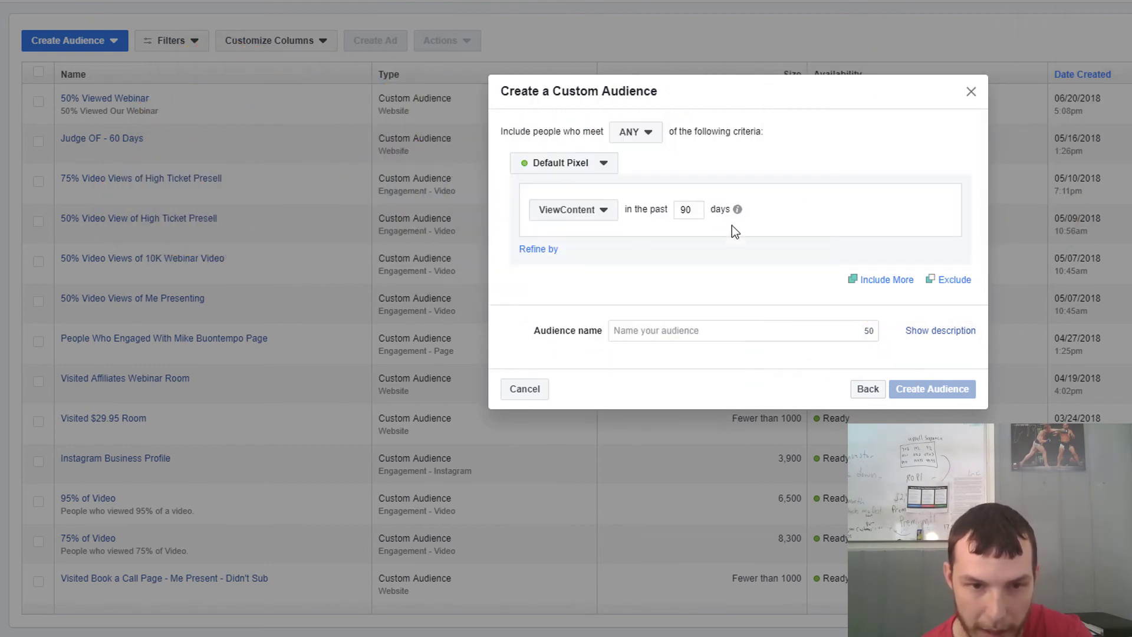
Refine the ViewContent event by URL/Parameter, using the content_name parameter with the contains condition
left_click(549, 250)
left_click(559, 261)
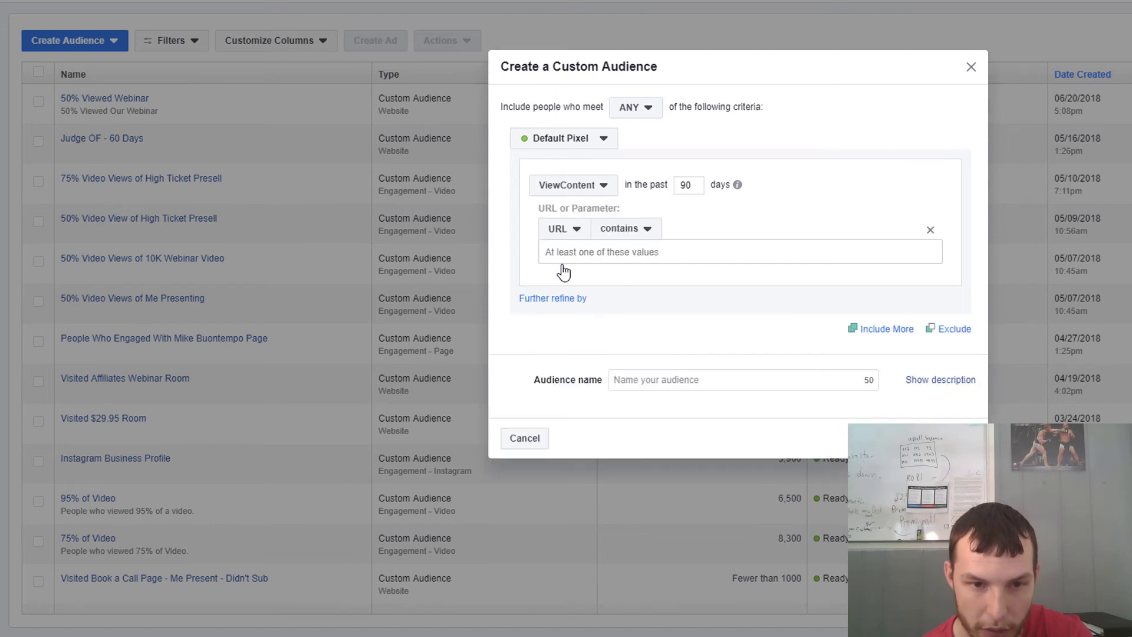
left_click(566, 237)
left_click(591, 325)
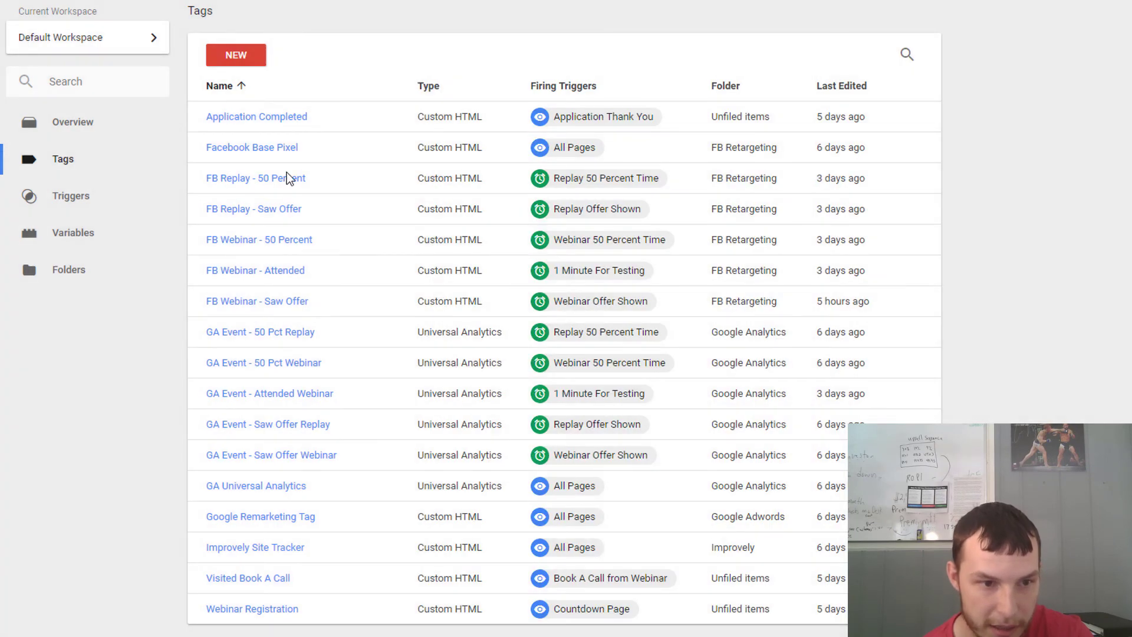
Copy 'Webinar - Saw Offer' from the FB Webinar - Saw Offer tag in Google Tag Manager into the Facebook audience's content_name filter
left_click(283, 299)
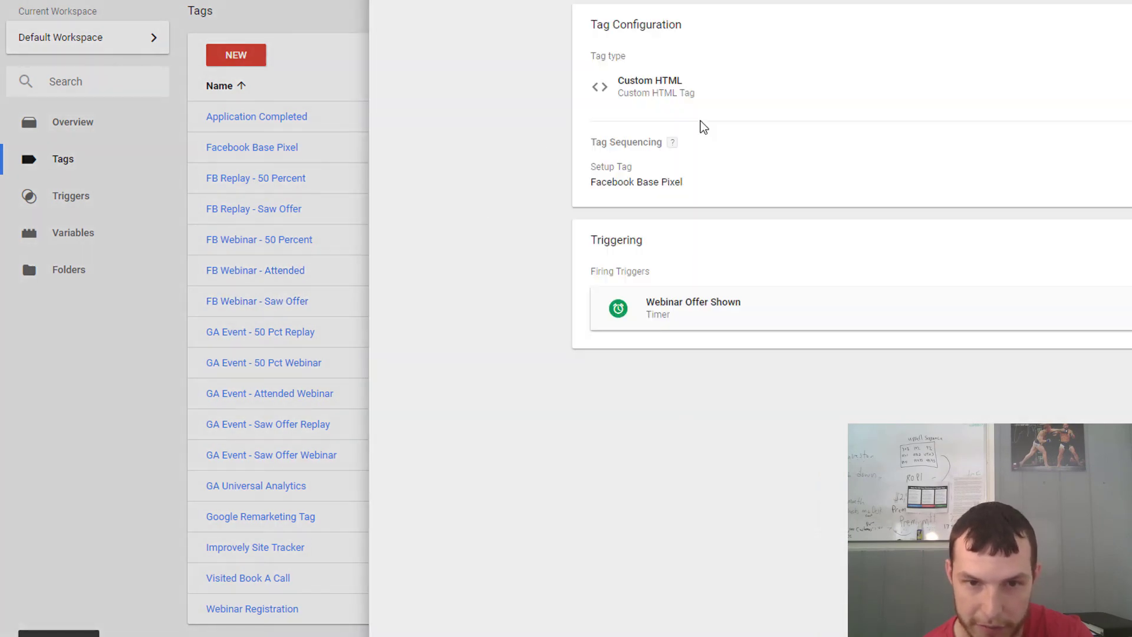
left_click(700, 124)
left_click_drag(803, 142, 705, 140)
right_click(725, 140)
left_click(735, 163)
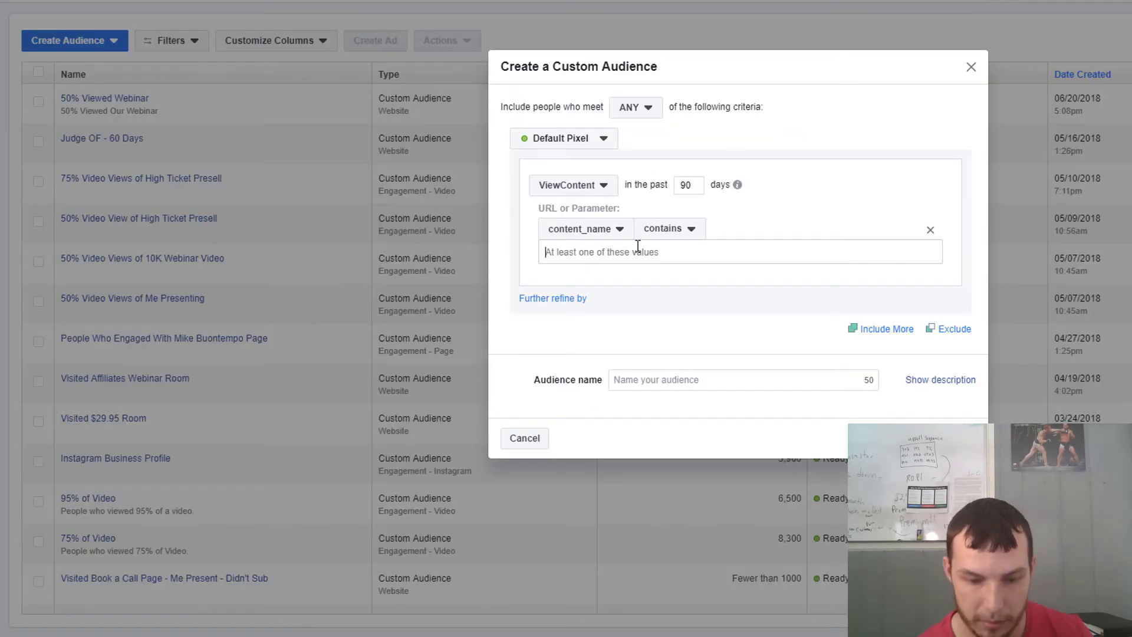
left_click(637, 246)
key("ctrl+v")
Create the audience with 'Saw Webinar Pitch' as both its name and its description
left_click(647, 384)
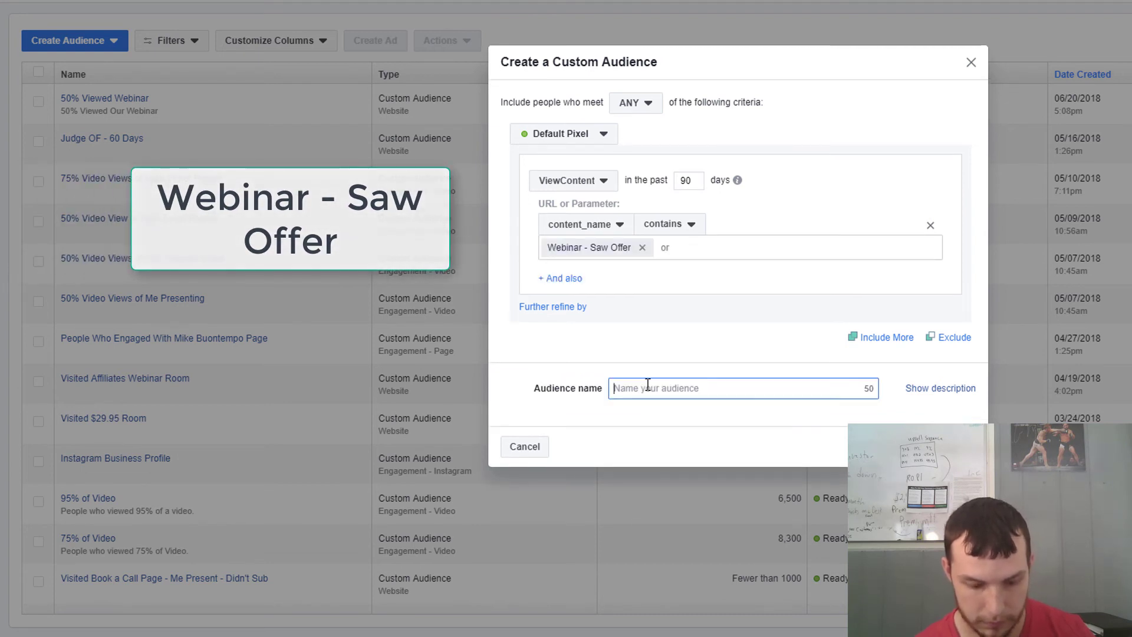
type("Saw Webi")
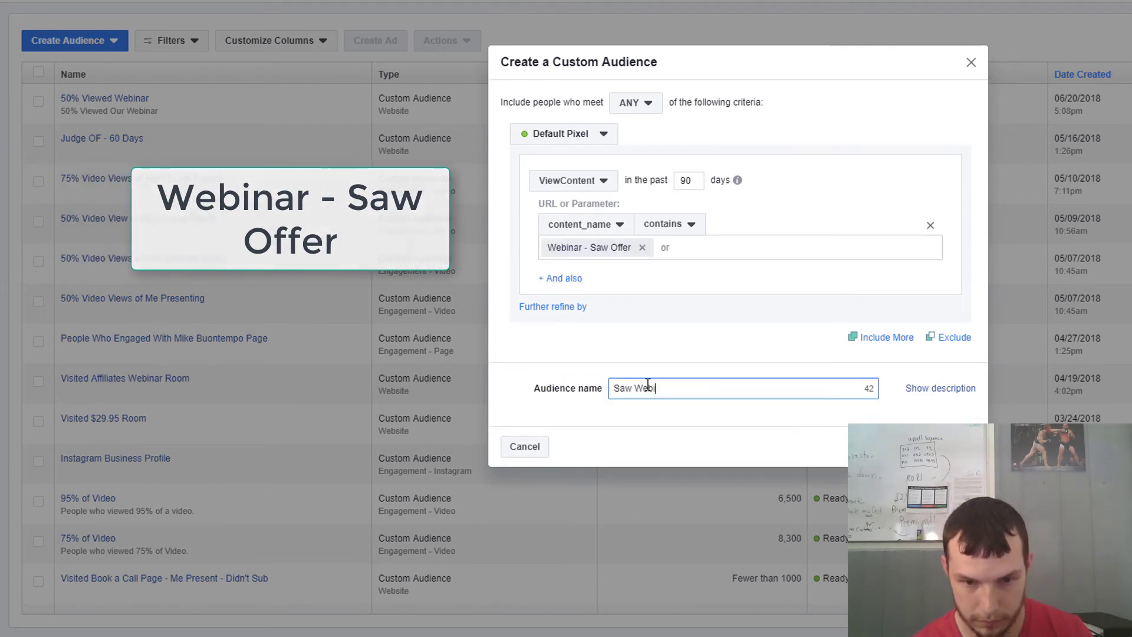
type("nar Pitch")
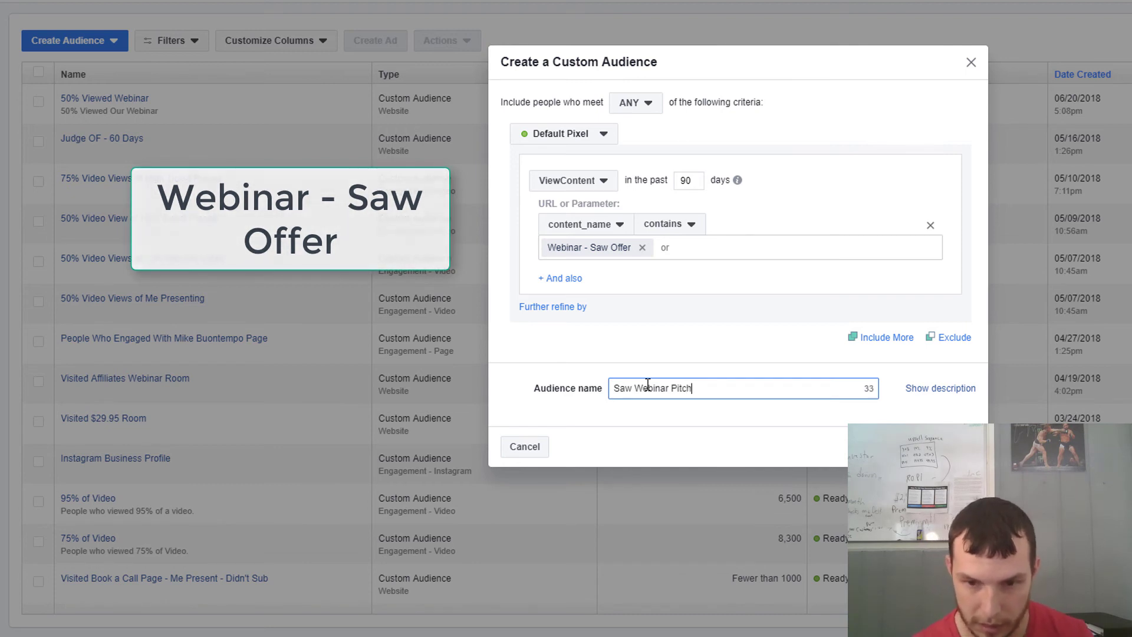
left_click(949, 394)
triple_click(699, 388)
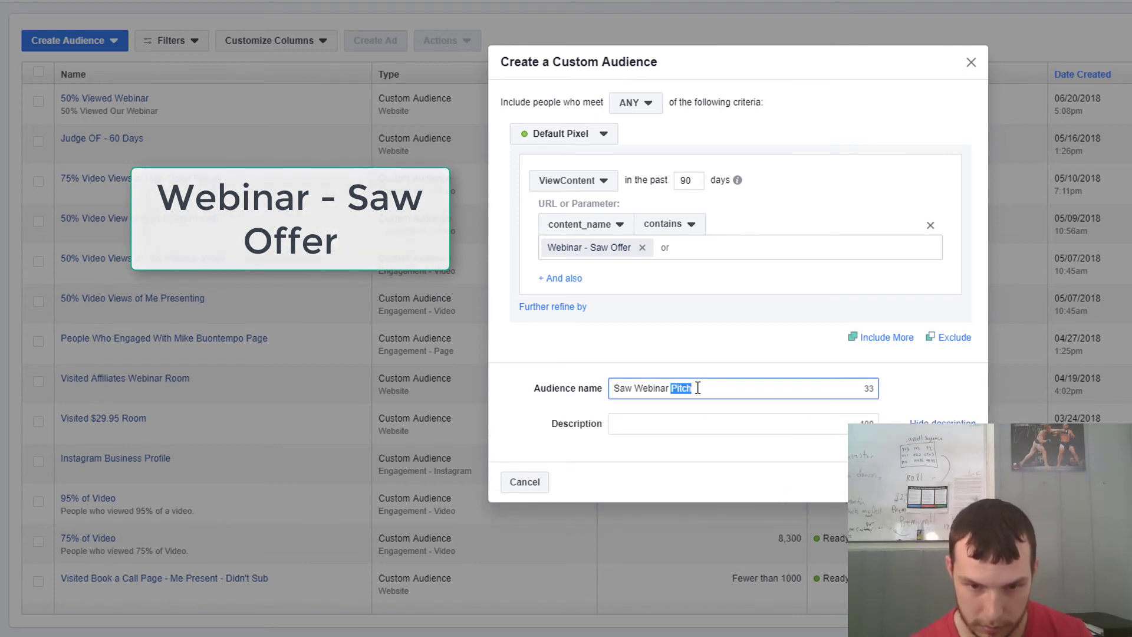
right_click(697, 389)
left_click(733, 416)
left_click(694, 423)
key("ctrl+v")
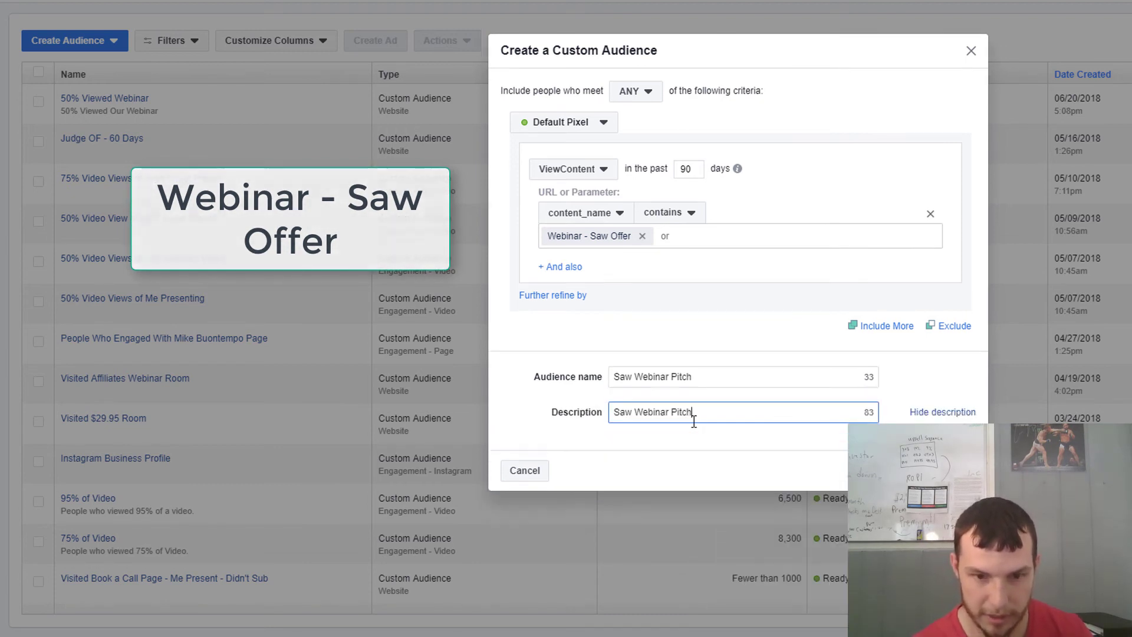
left_click(938, 470)
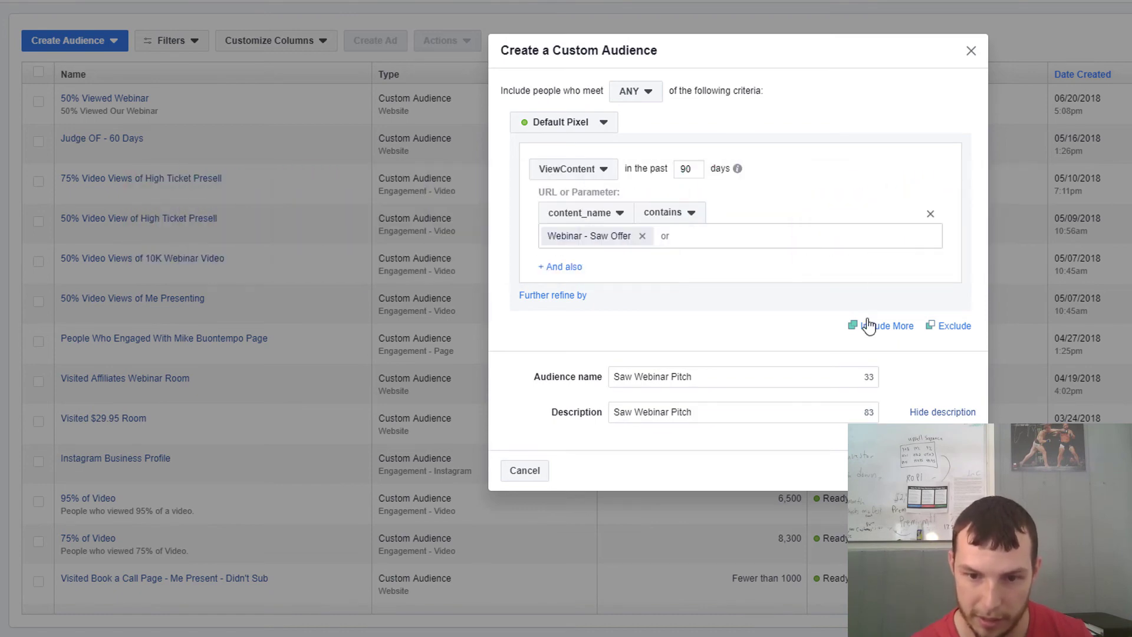
left_click(960, 404)
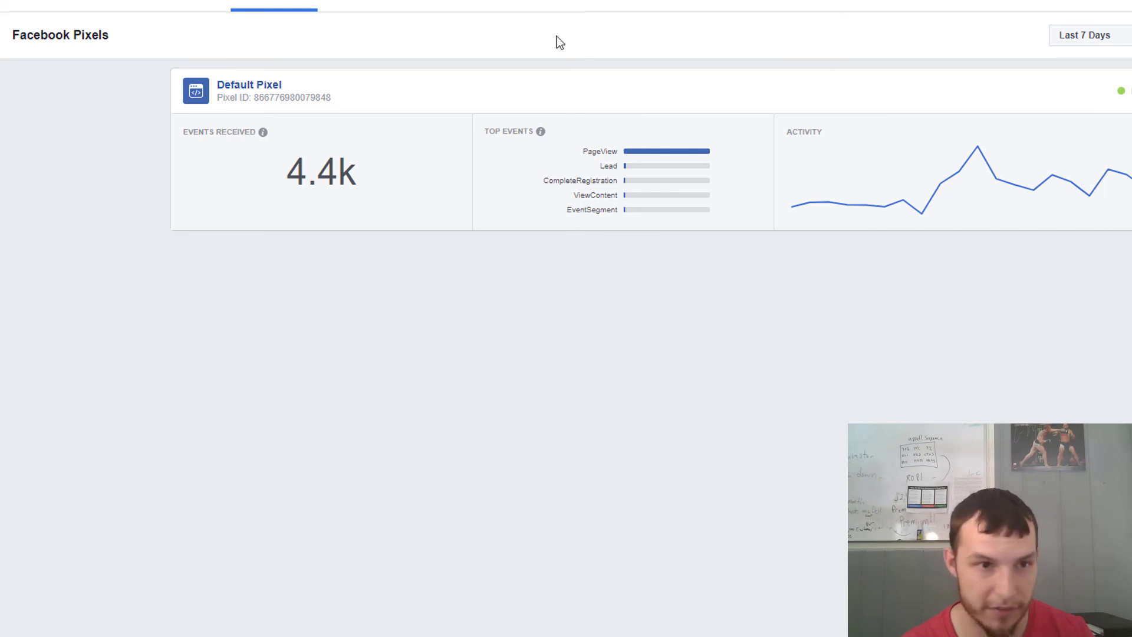
Open the overview of the 50% View custom conversion to examine its settings and activity
left_click(416, 7)
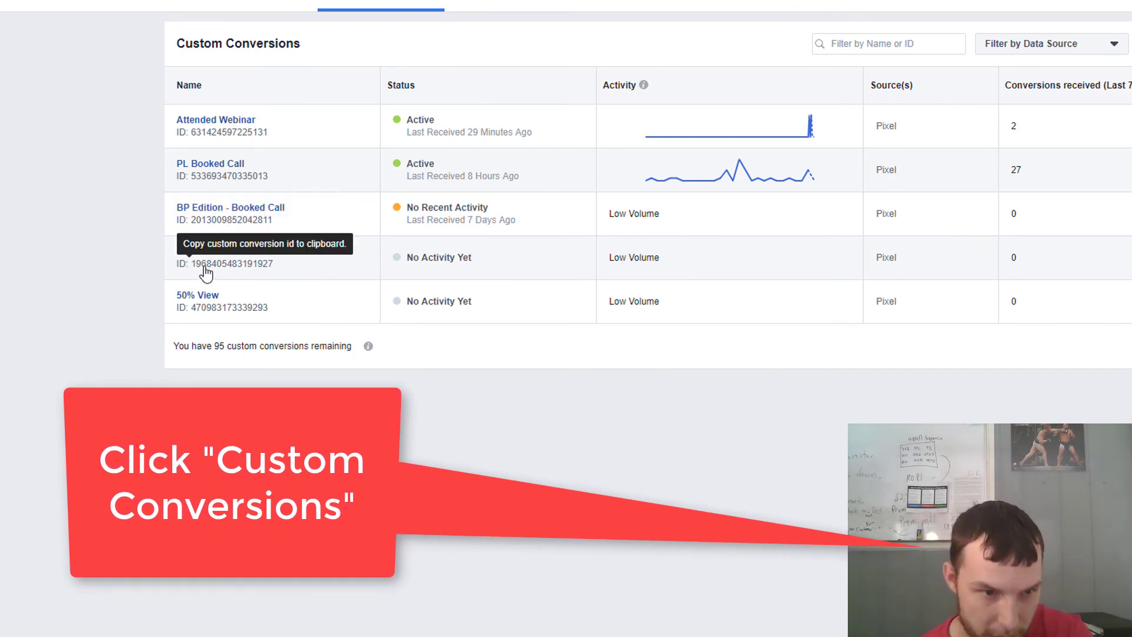
left_click(200, 295)
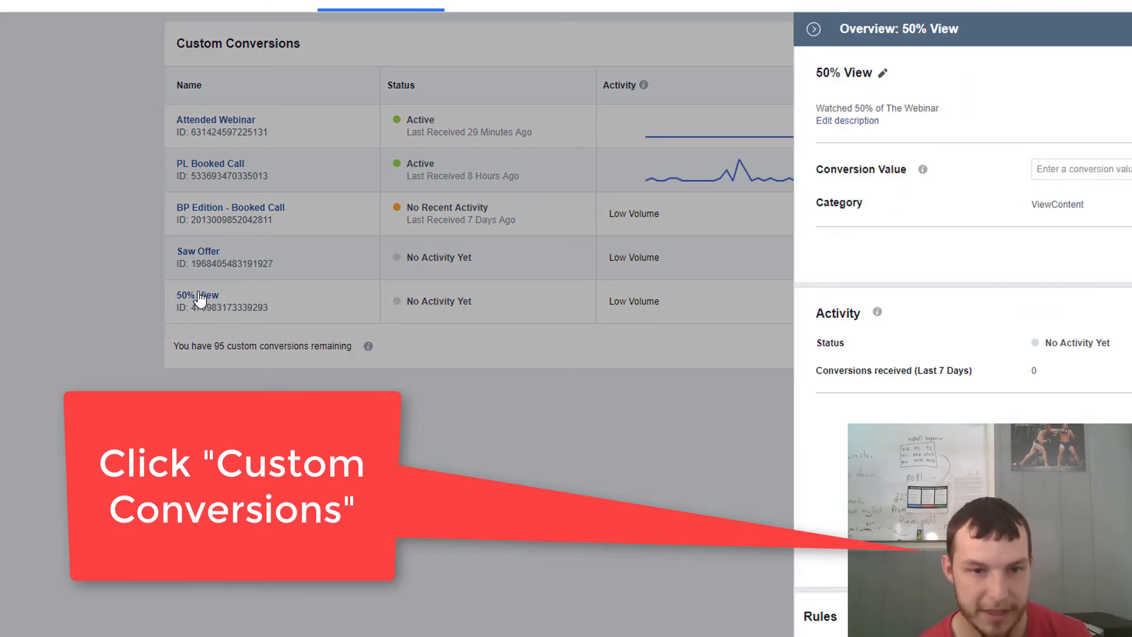